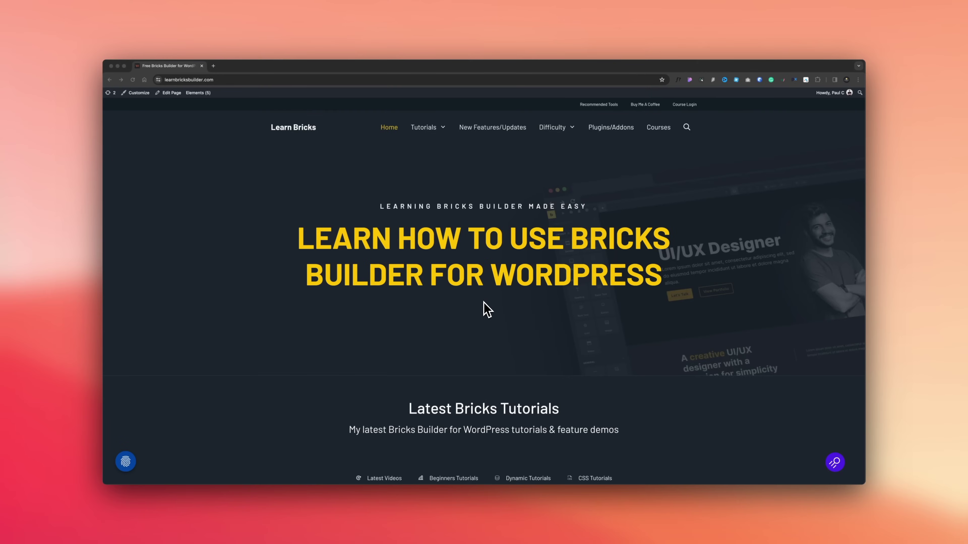
Filter the WPTuts tutorials by the Beginners, Dynamic and then CSS categories
scroll(487, 310, down, 10)
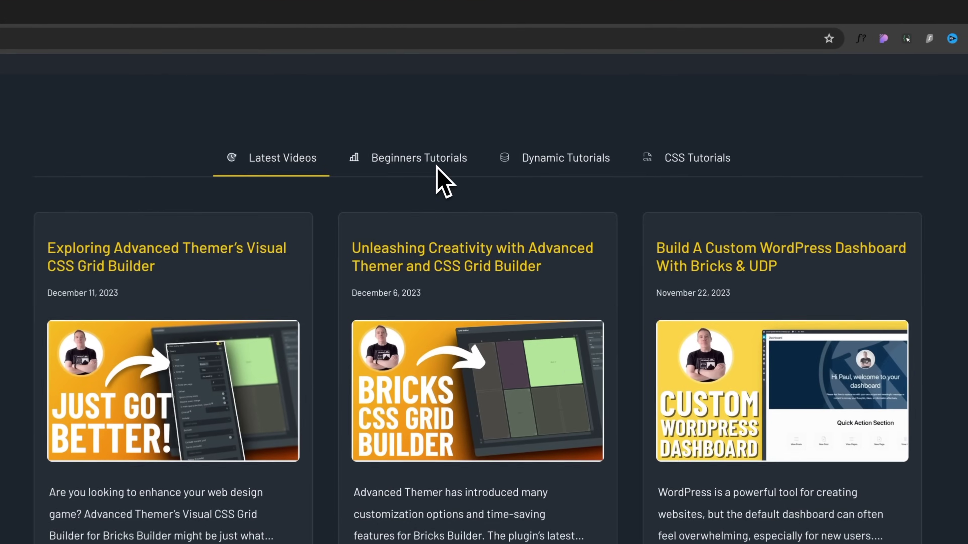
click(461, 143)
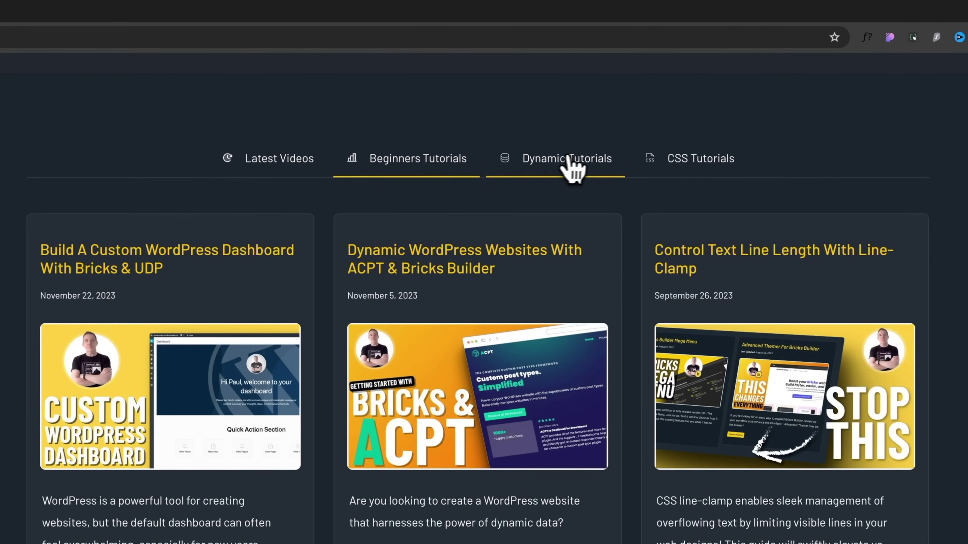
click(569, 158)
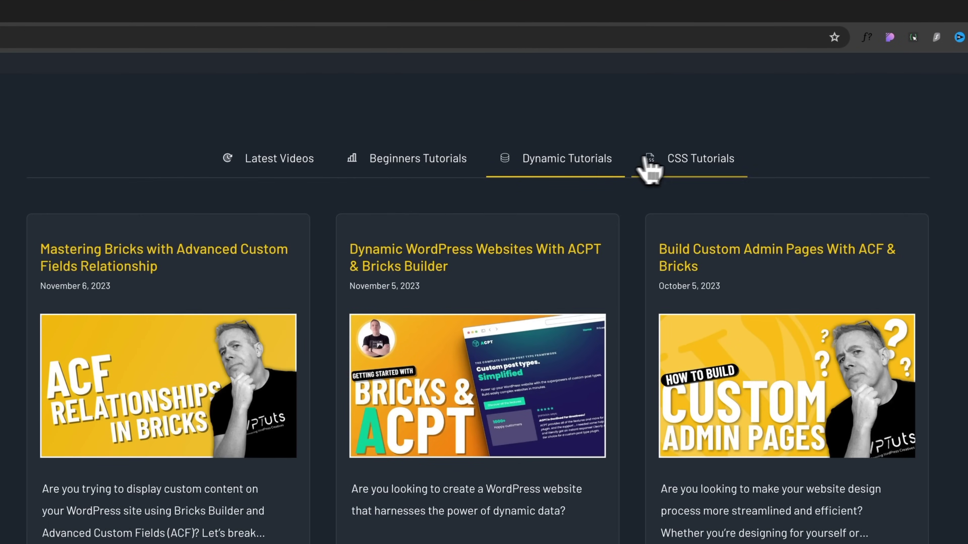
click(650, 170)
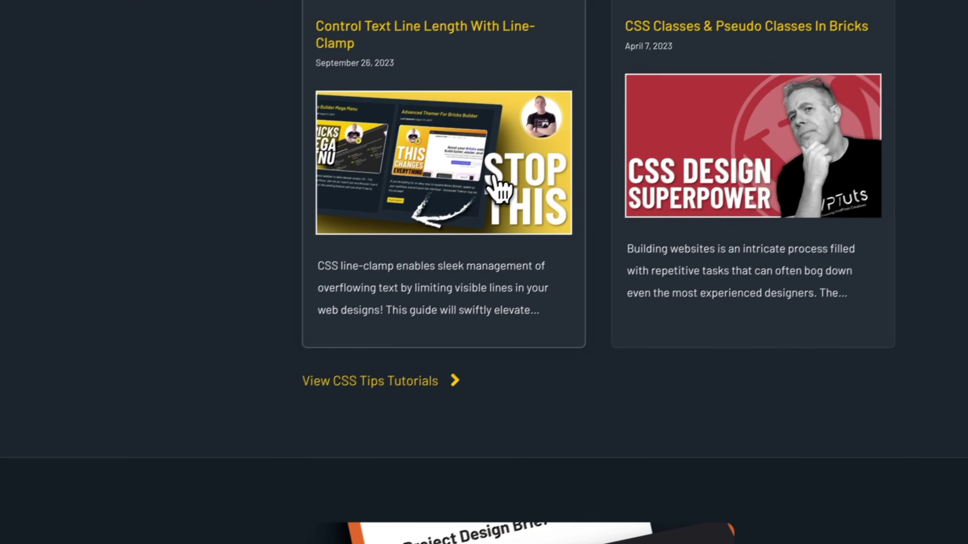
Open the 'Control Text Line Length With Line-Clamp' article and scroll through it
click(499, 189)
scroll(334, 395, down, 3)
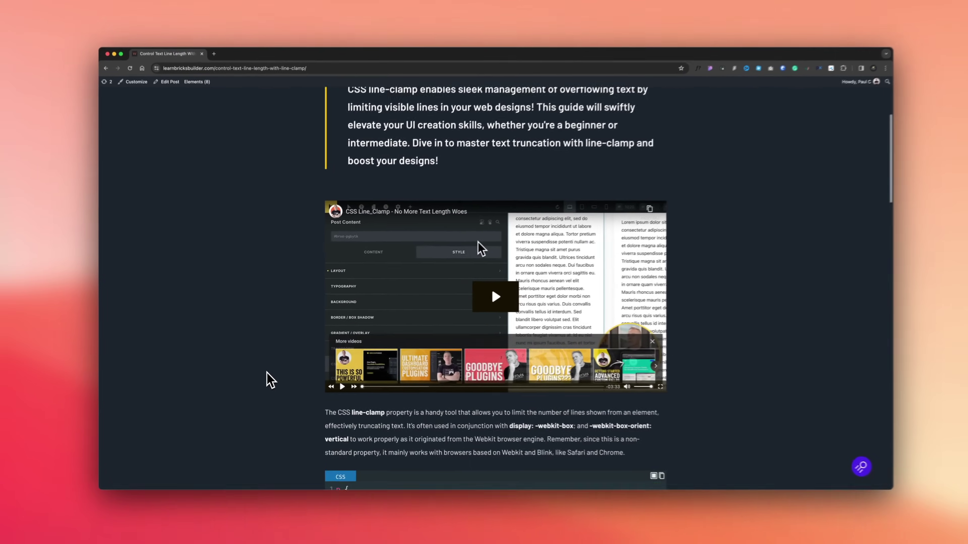
scroll(337, 400, down, 5)
scroll(267, 380, down, 5)
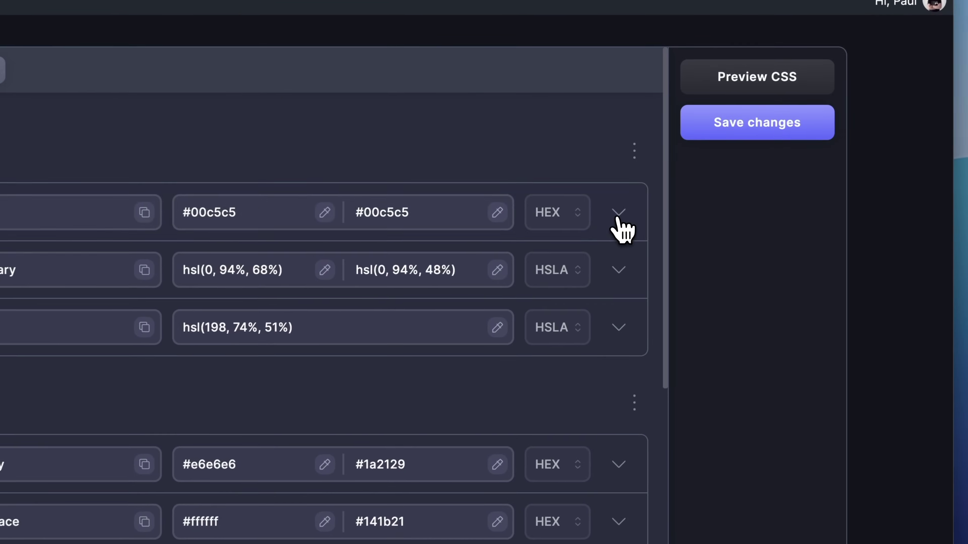
Expand the --primary colour row to reveal its utility-class options and generated shades and tints
click(617, 217)
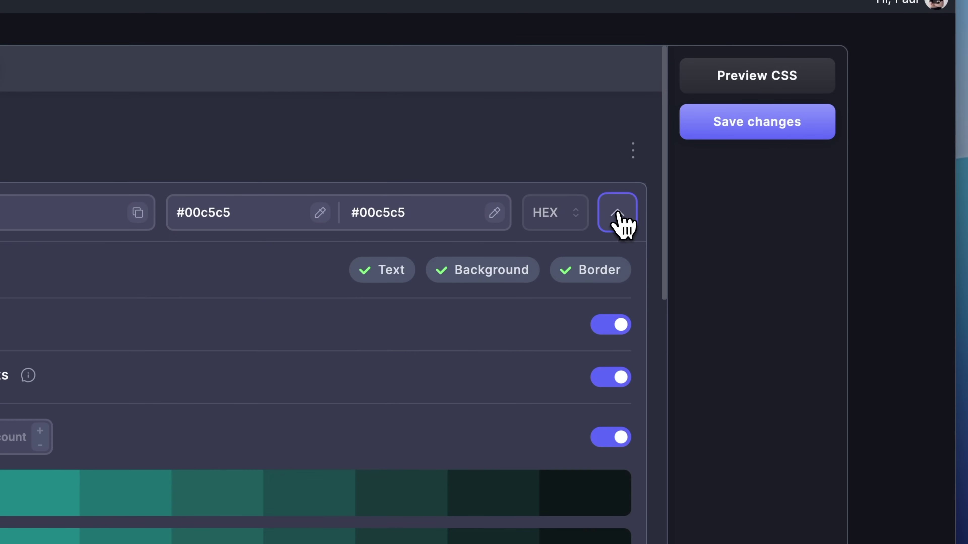
scroll(443, 346, down, 2)
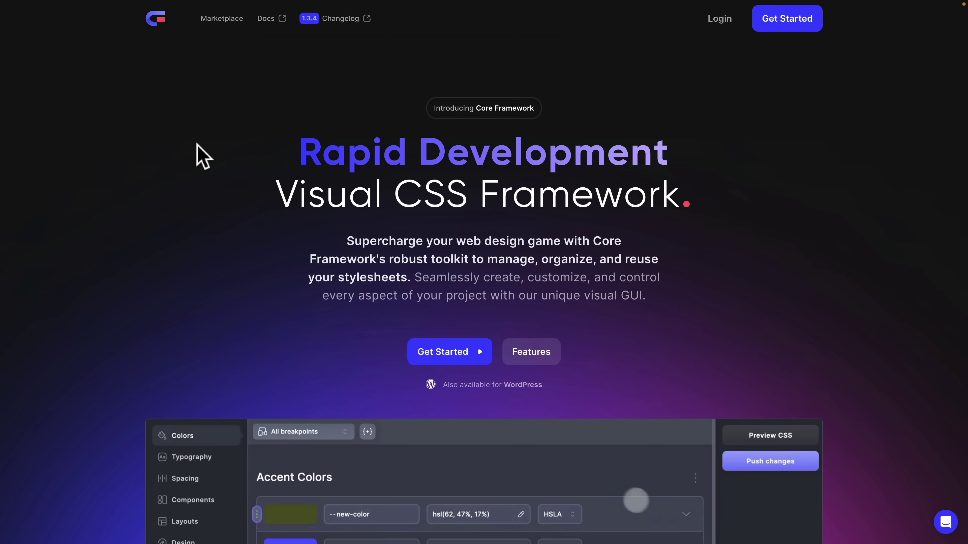
Go to Core Framework's Marketplace page and scroll through its add-ons and integrations
click(228, 24)
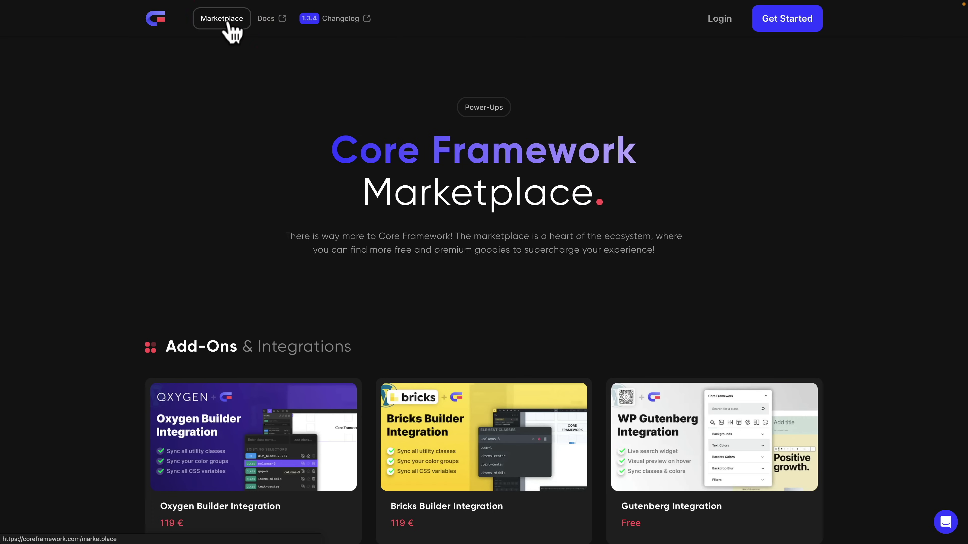
scroll(73, 396, down, 4)
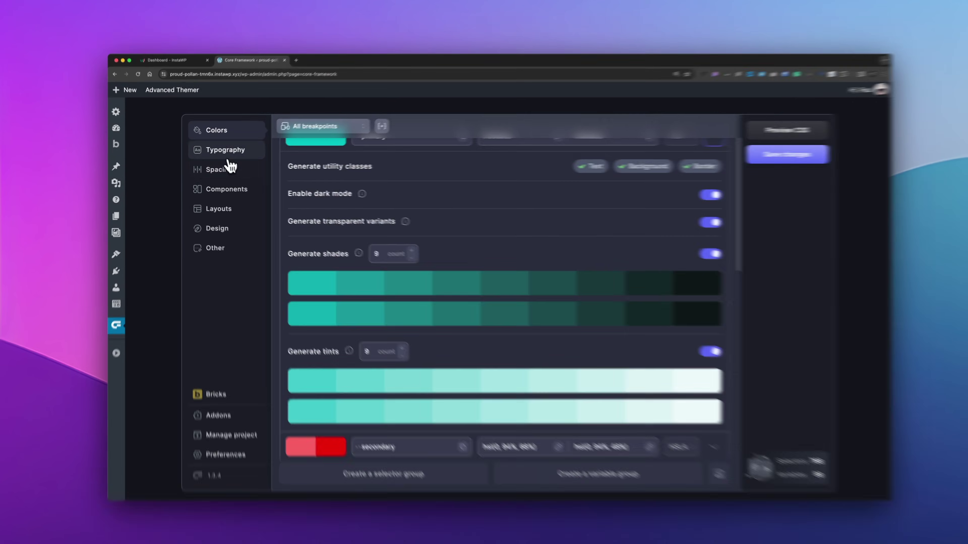
Set the typography Min Scale Ratio to Minor Third (1.2), then view the fluid Spacing scale
click(221, 153)
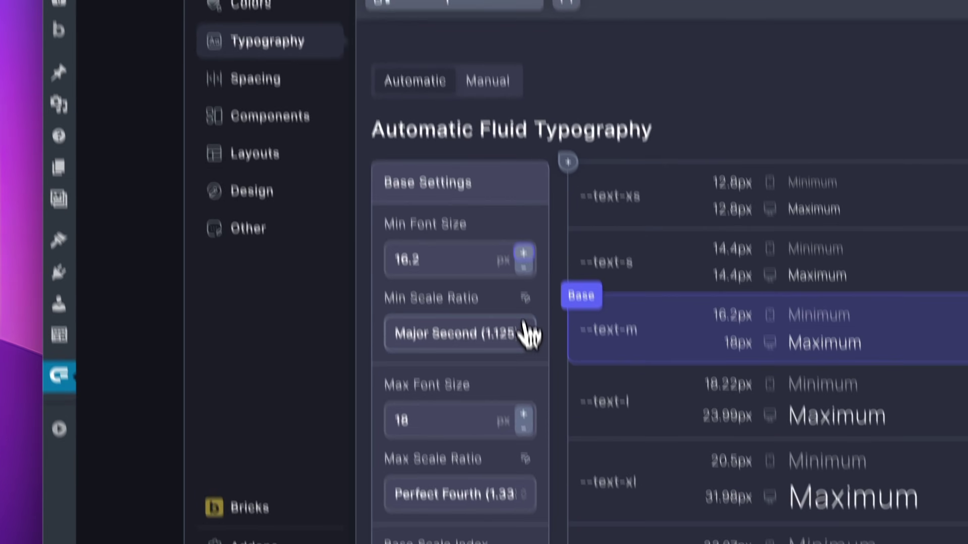
click(535, 433)
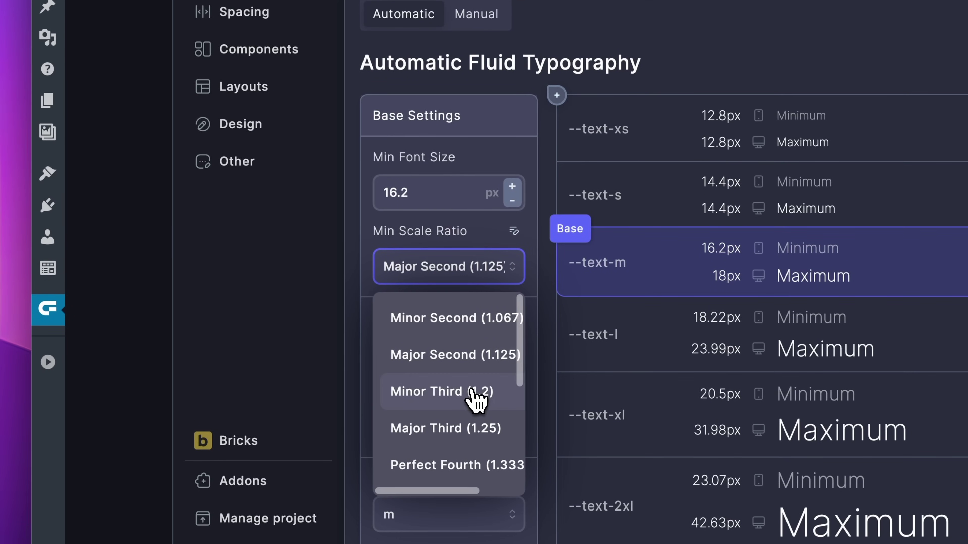
click(476, 397)
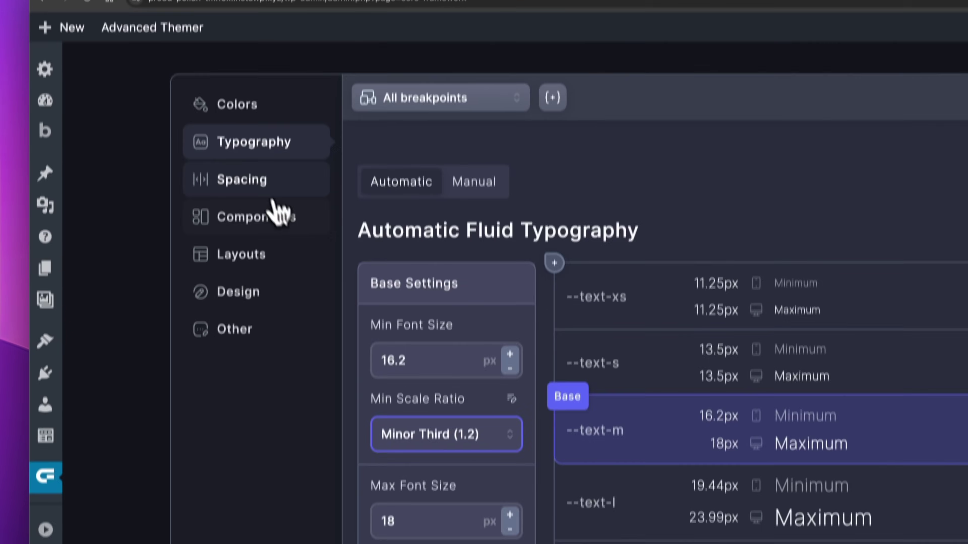
click(244, 12)
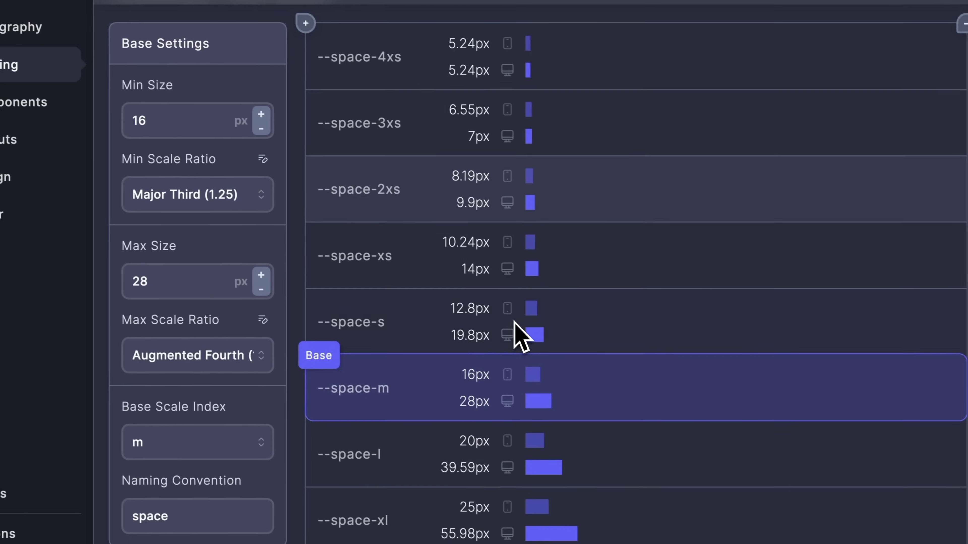
scroll(512, 336, down, 6)
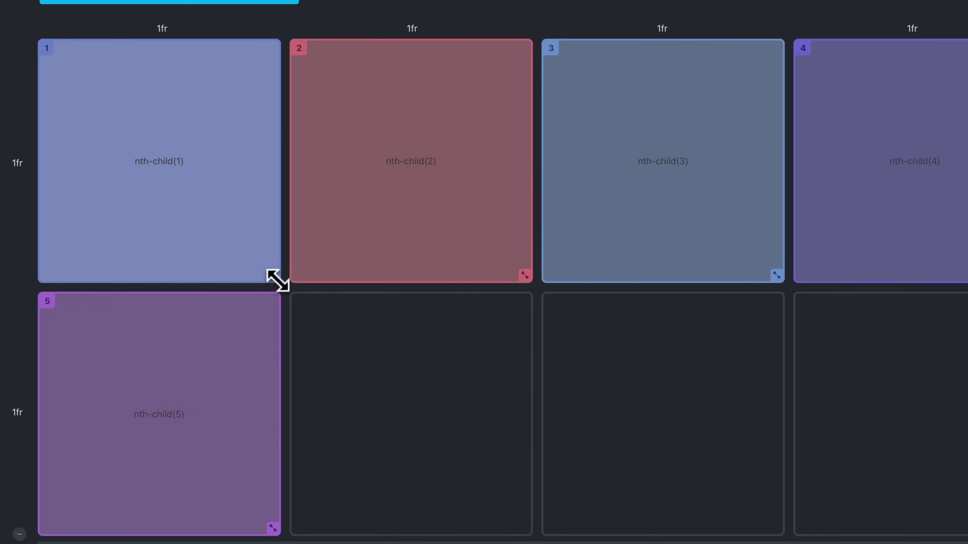
Resize grid items 1 and 2 to span two columns and two rows, and widen item 5
drag(300, 286, 377, 319)
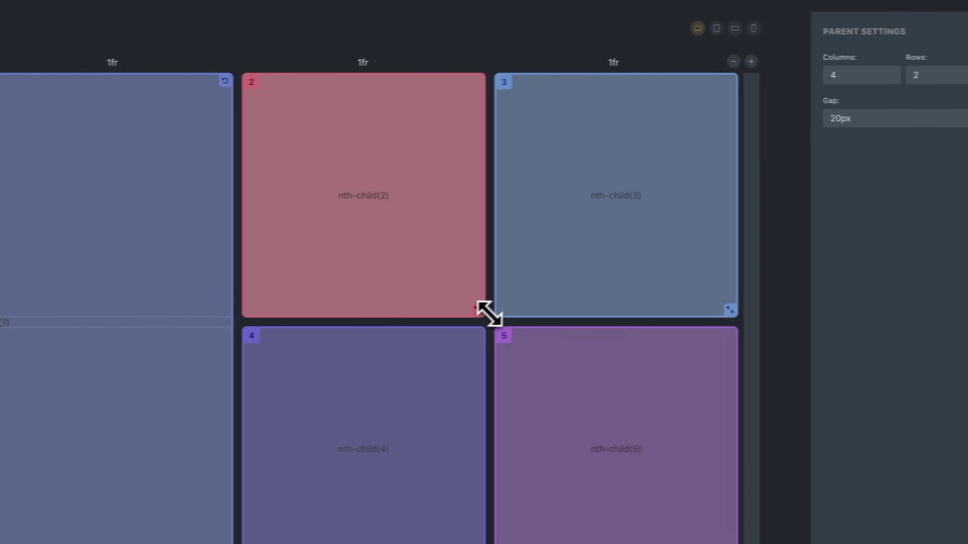
drag(777, 275, 804, 292)
drag(480, 330, 480, 330)
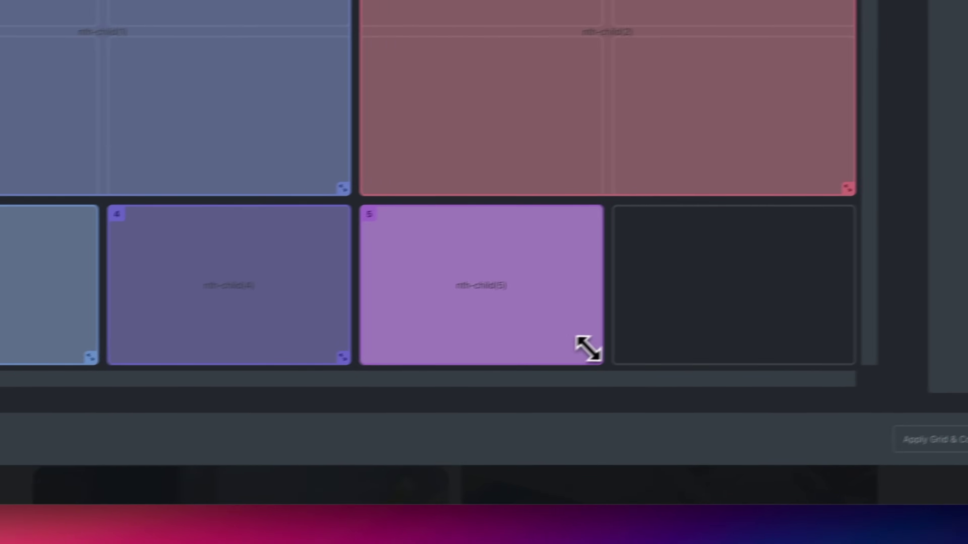
drag(942, 337, 955, 337)
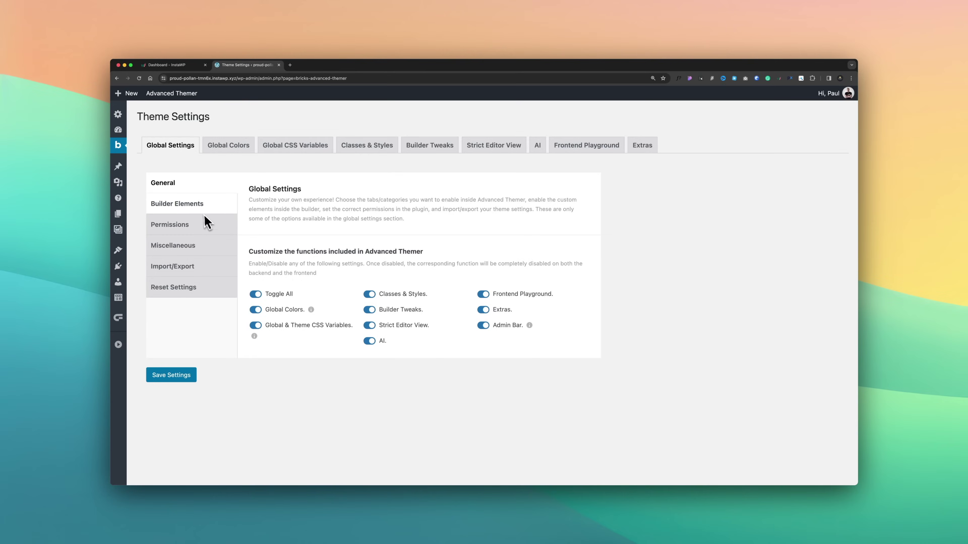
Browse the Global Settings sections: Builder Elements, User Role Permissions and Miscellaneous
click(204, 215)
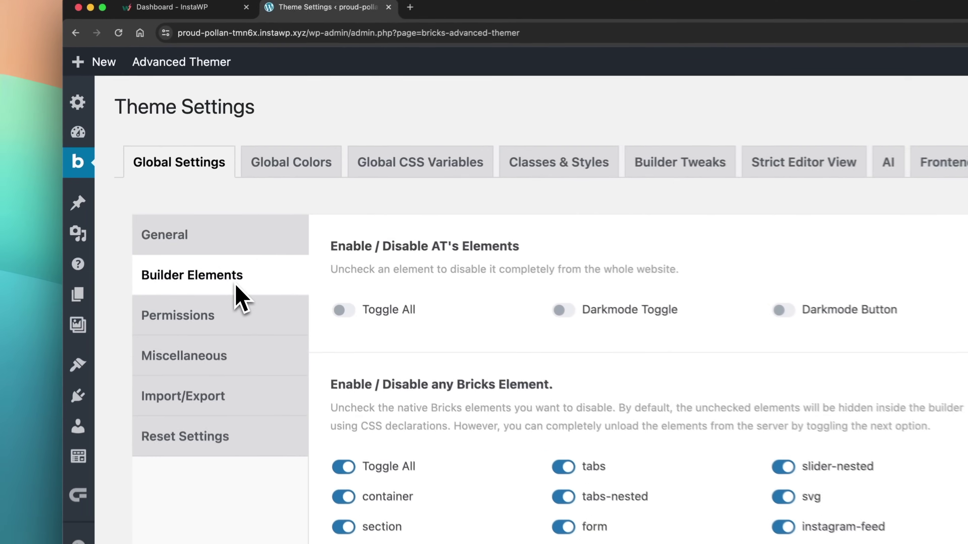
click(228, 320)
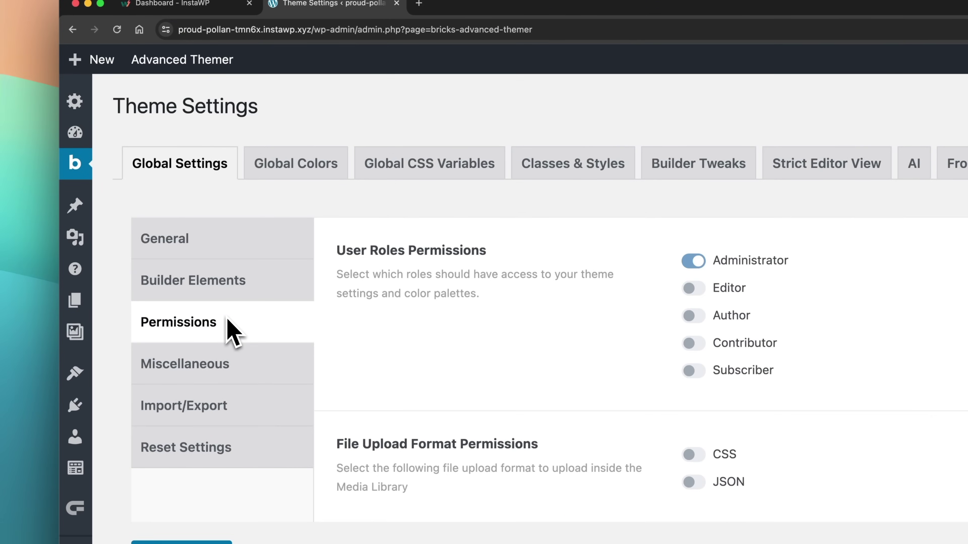
click(226, 378)
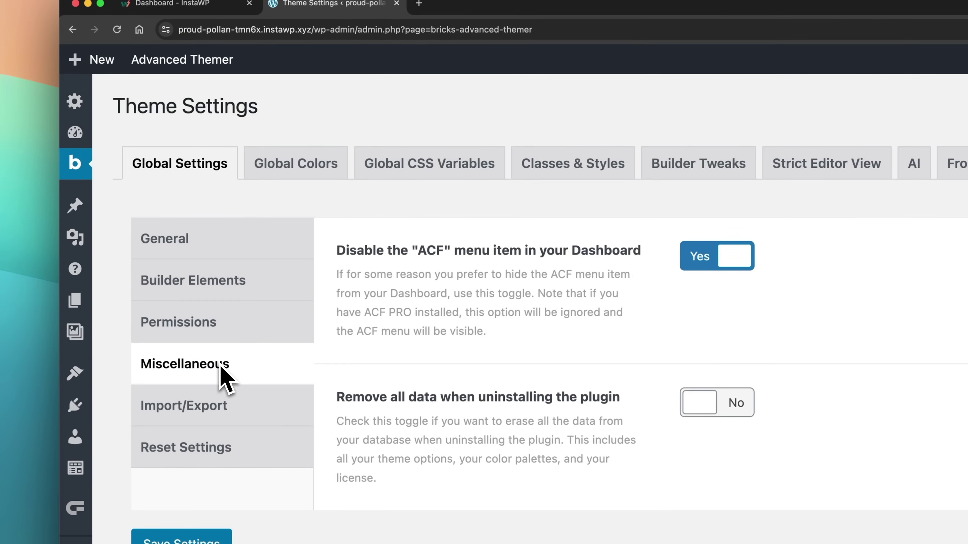
Look through the Global Colors and Global CSS Variables settings
click(297, 177)
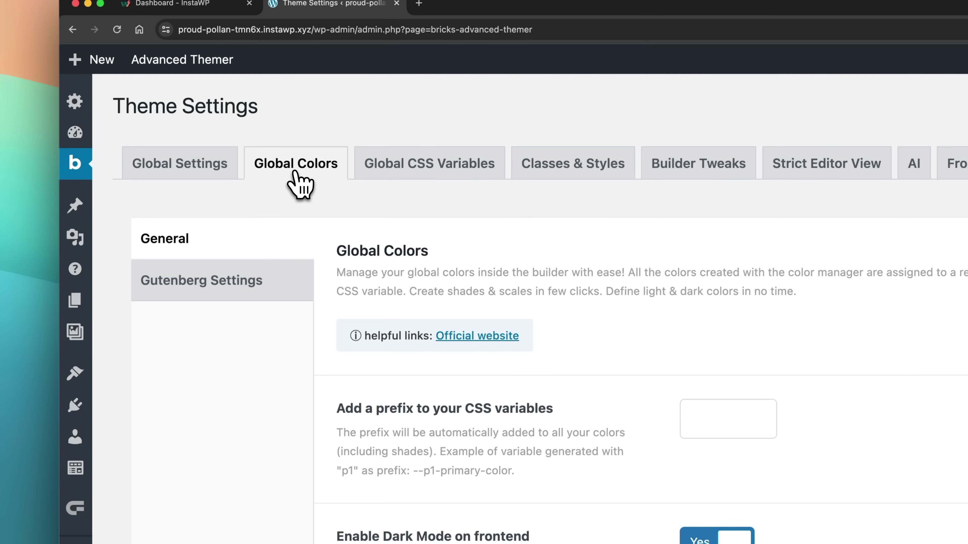
click(385, 175)
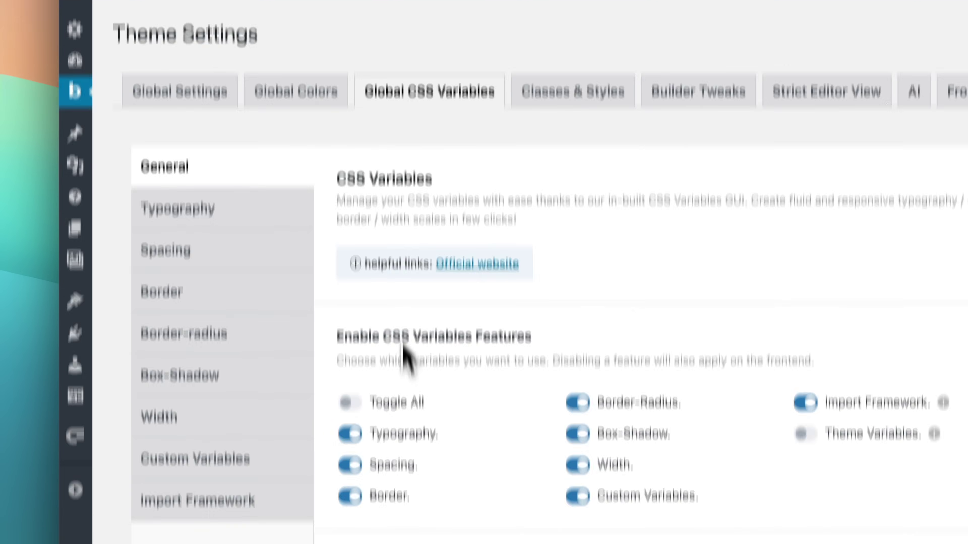
scroll(404, 461, down, 10)
scroll(282, 294, down, 4)
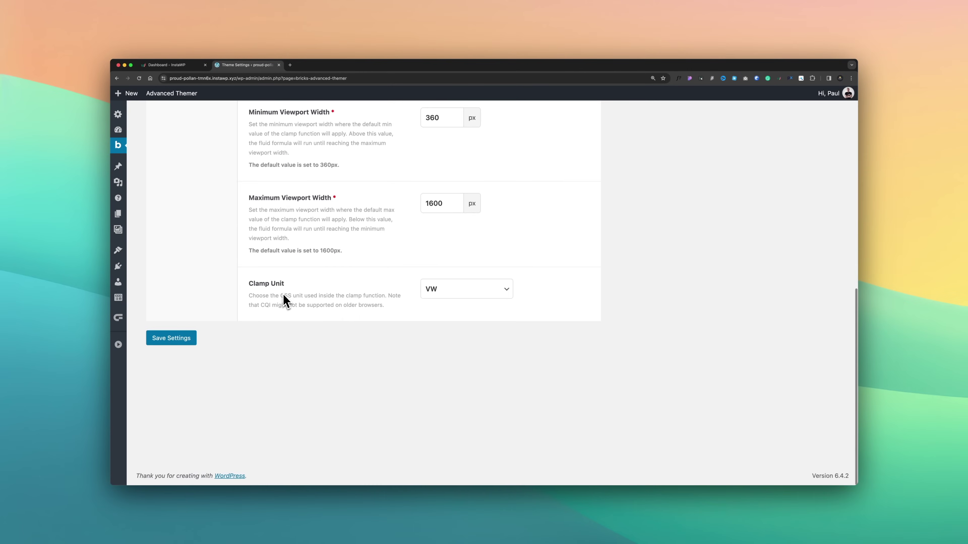
scroll(282, 301, up, 12)
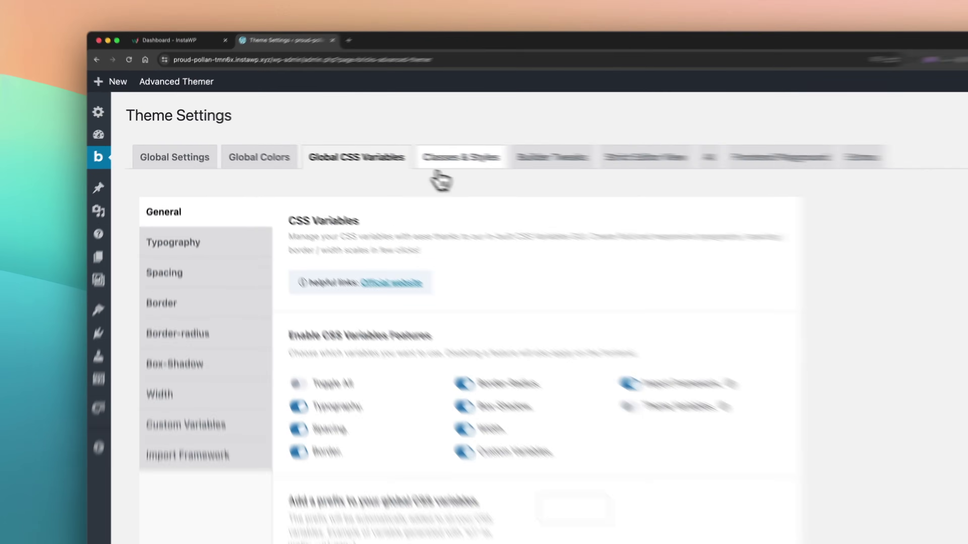
Browse the Classes & Styles sections: Grids utility classes, Class Importer and Advanced CSS
click(442, 164)
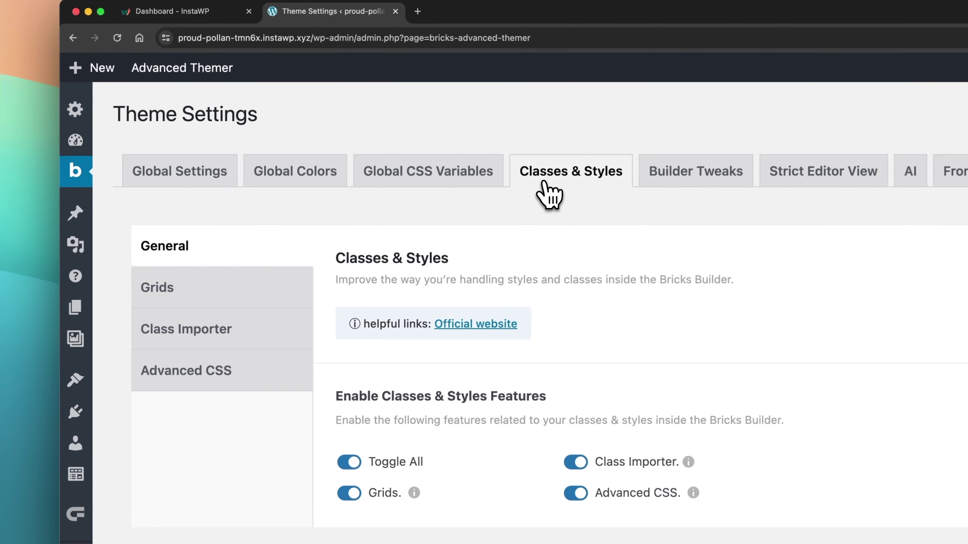
click(263, 290)
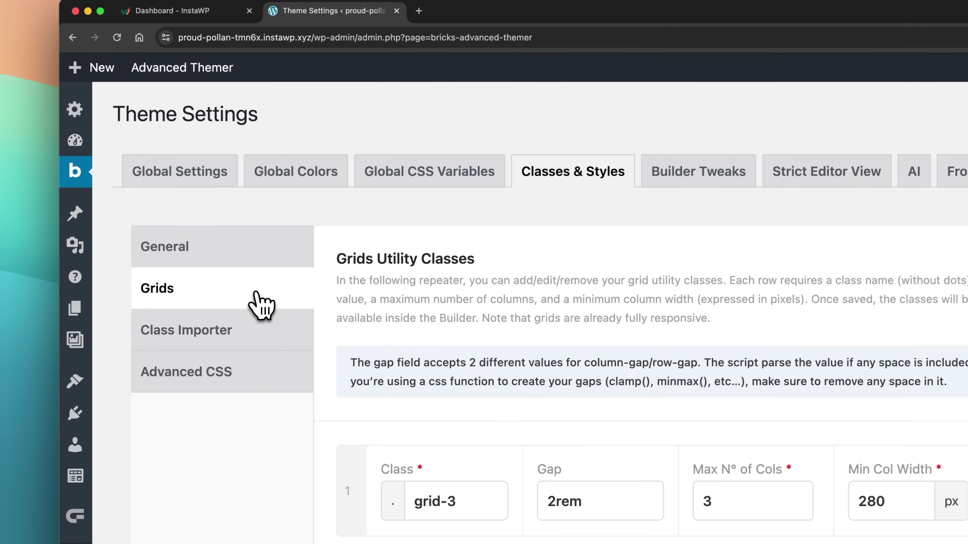
click(248, 343)
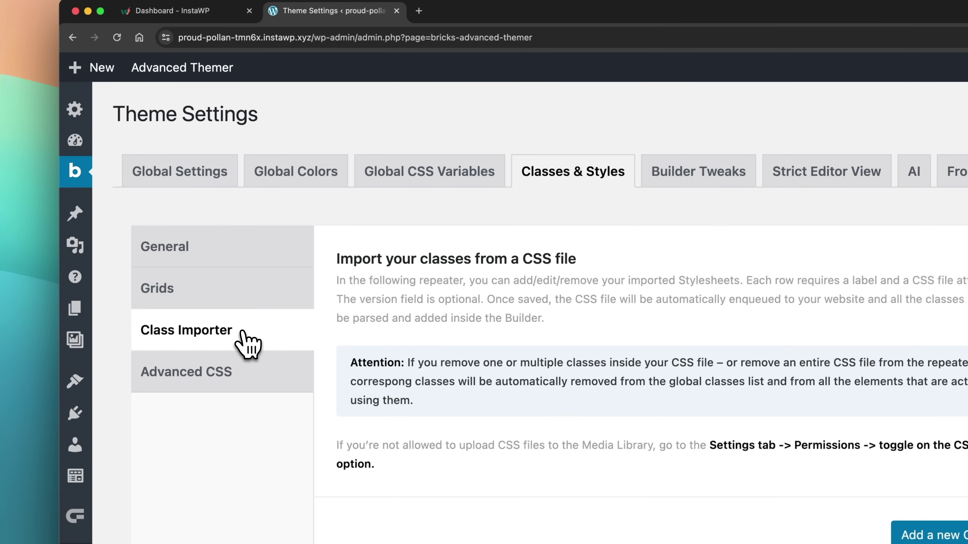
click(244, 378)
Show the Builder Tweaks General and Topbar settings
click(675, 174)
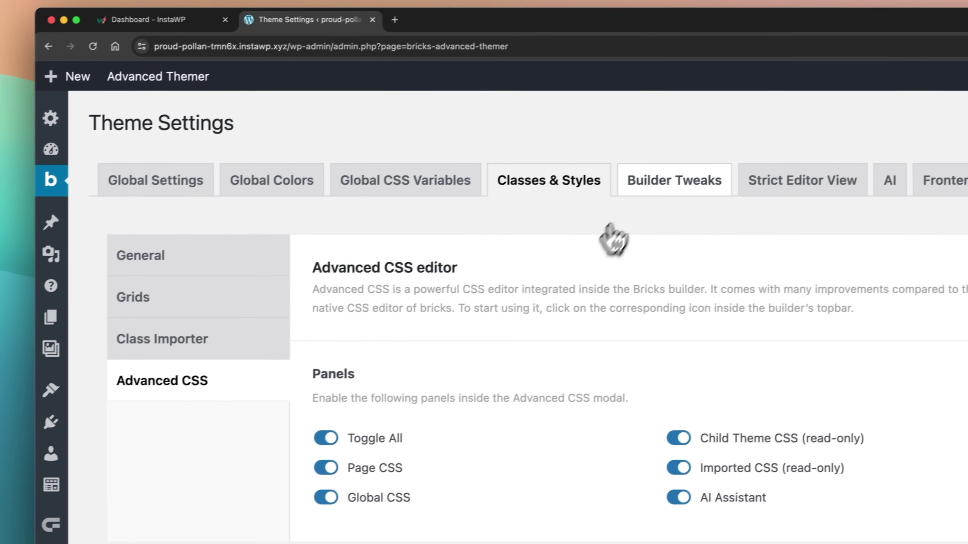
click(180, 275)
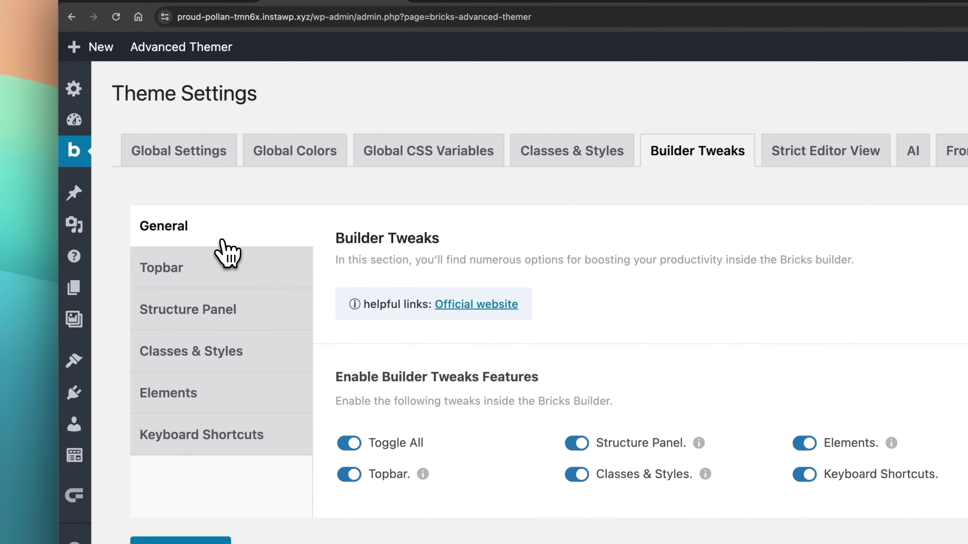
click(180, 306)
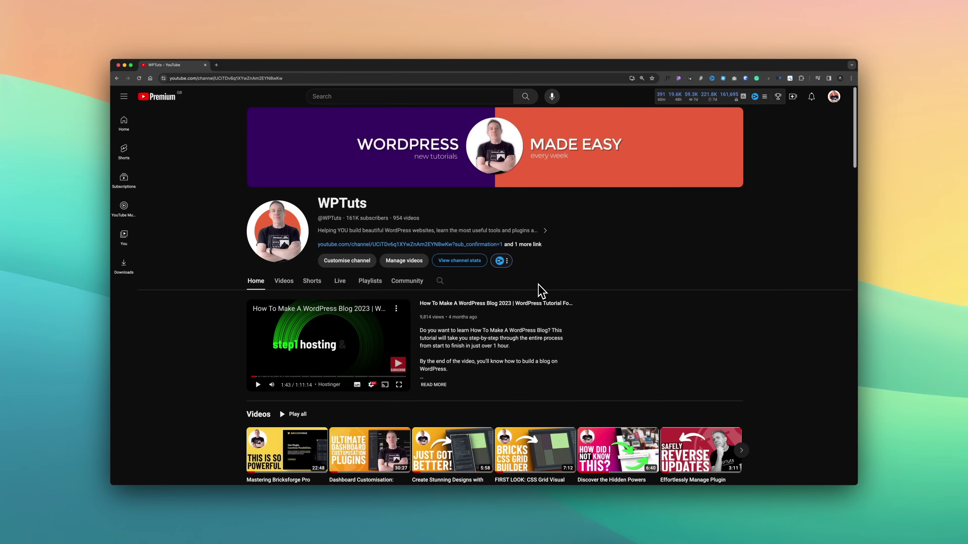
scroll(538, 285, down, 3)
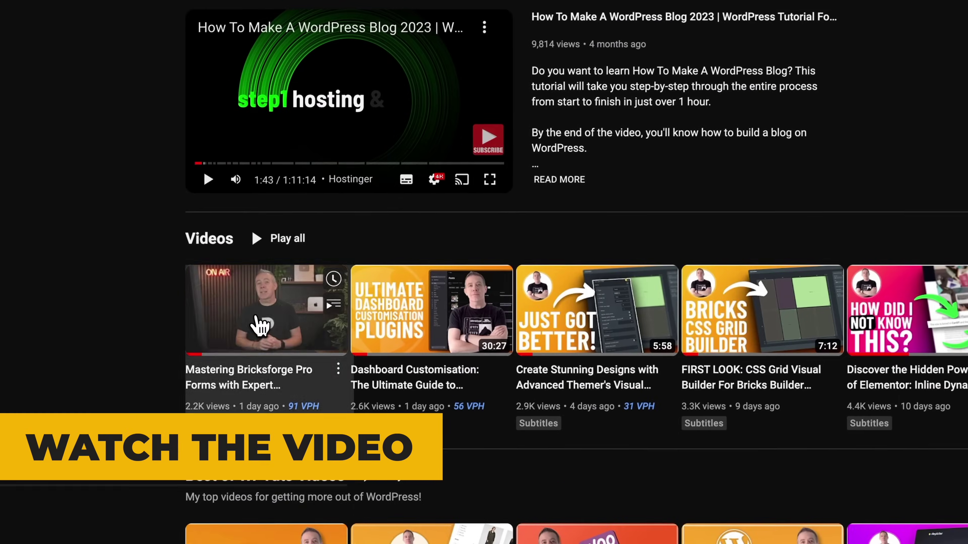
Play the first Bricksforge Pro Forms video in the WPTuts Videos row
click(282, 317)
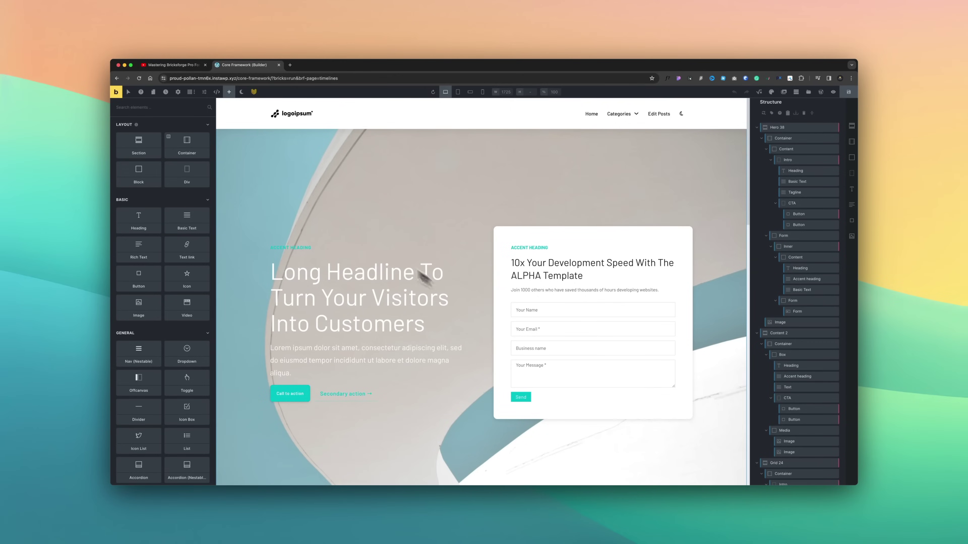
In Bricksforge's animation timelines, create a first timeline triggered on hover
click(254, 92)
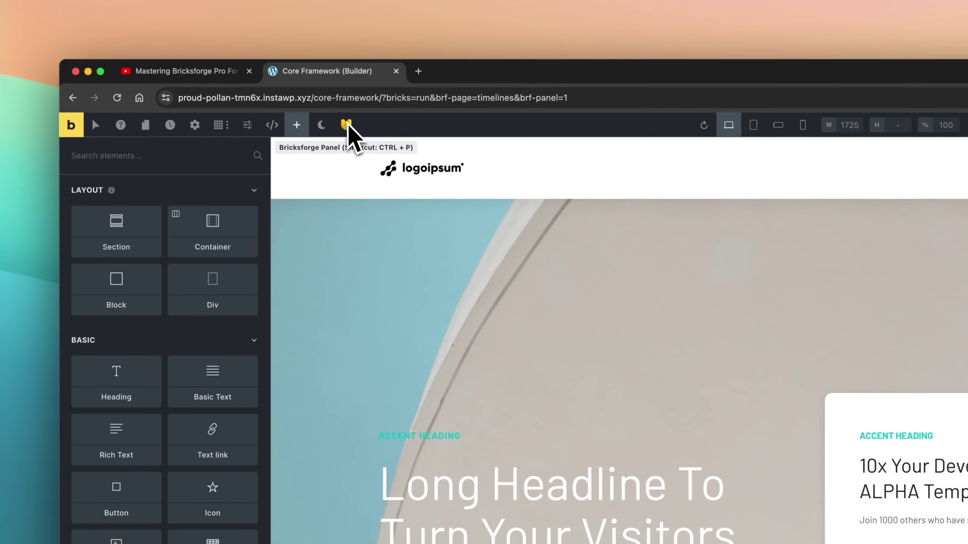
click(346, 124)
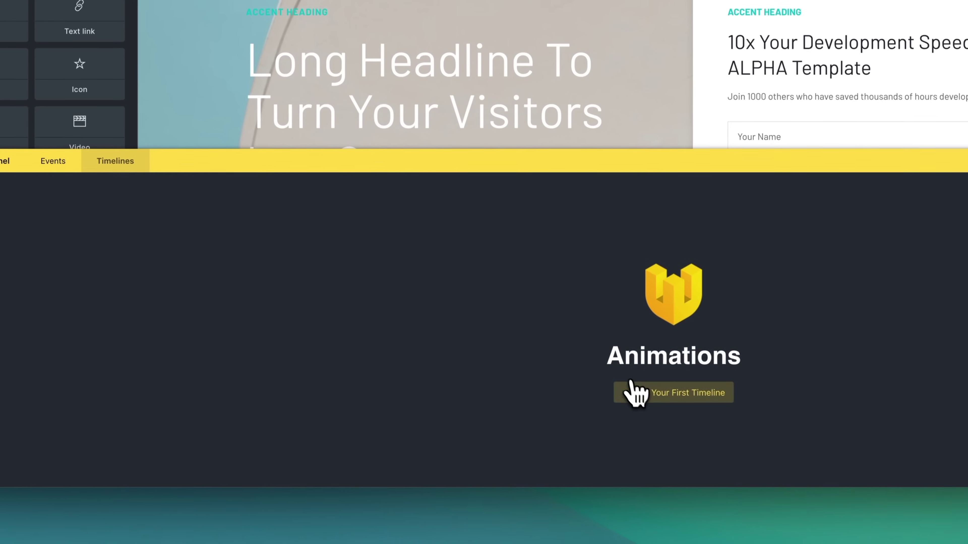
click(766, 543)
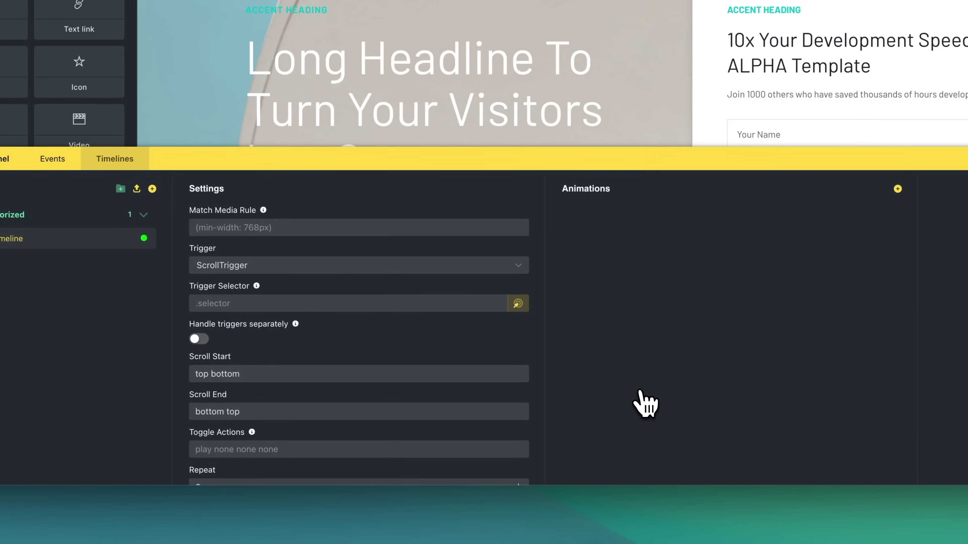
click(398, 267)
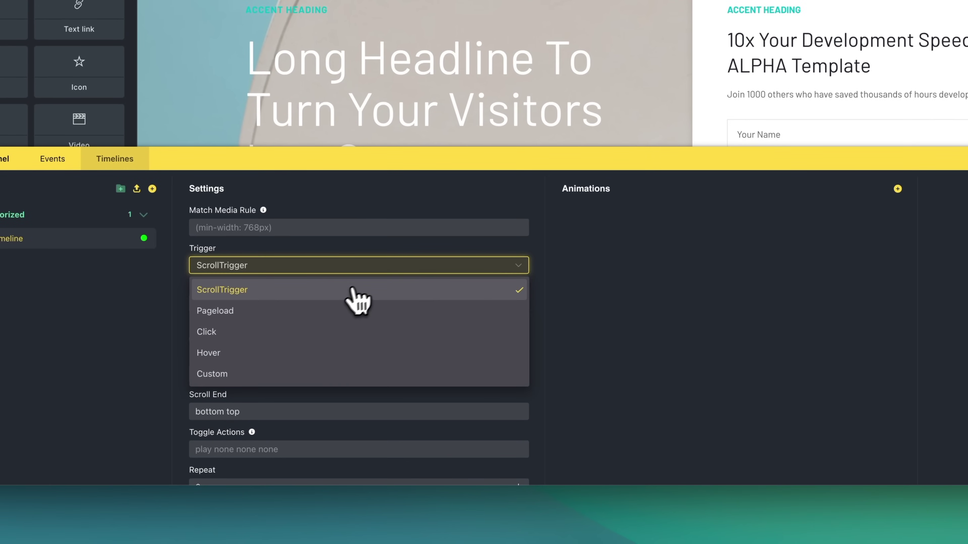
click(276, 352)
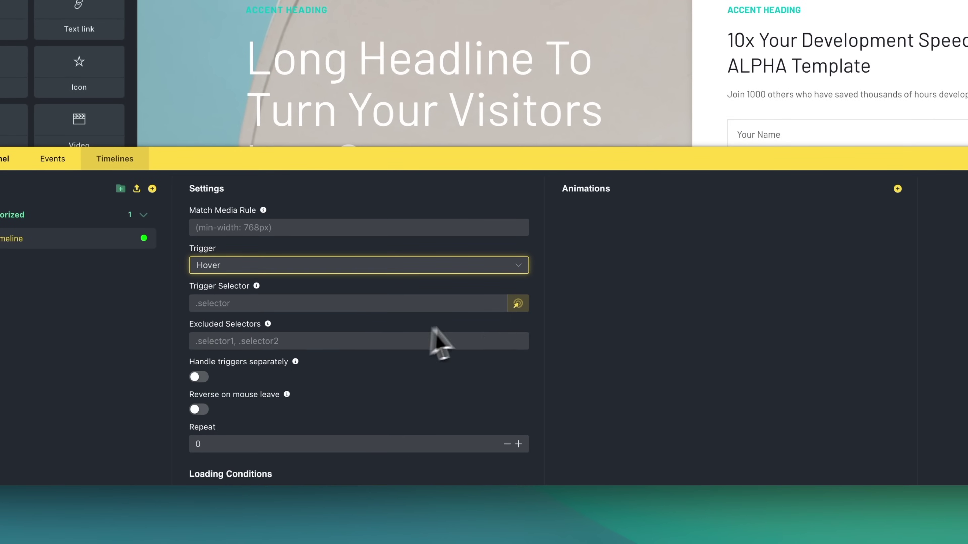
Point the trigger at form card #brxe-b01d96 and add an expanded TO animation
click(517, 304)
click(702, 116)
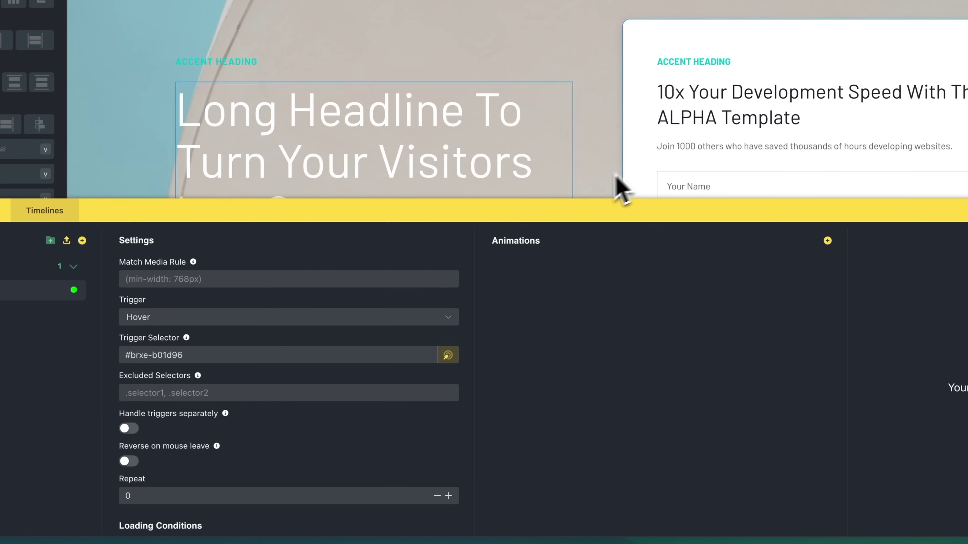
scroll(301, 381, down, 2)
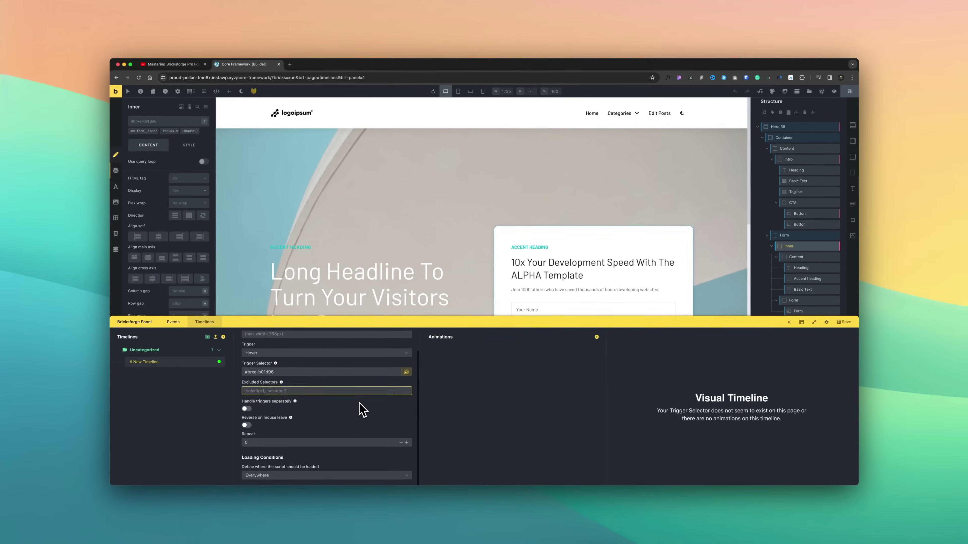
click(595, 337)
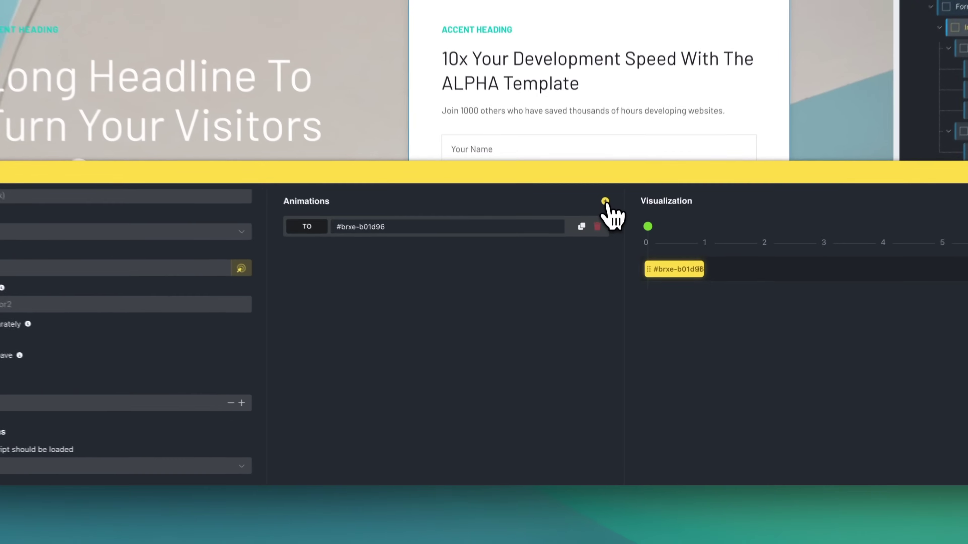
click(543, 351)
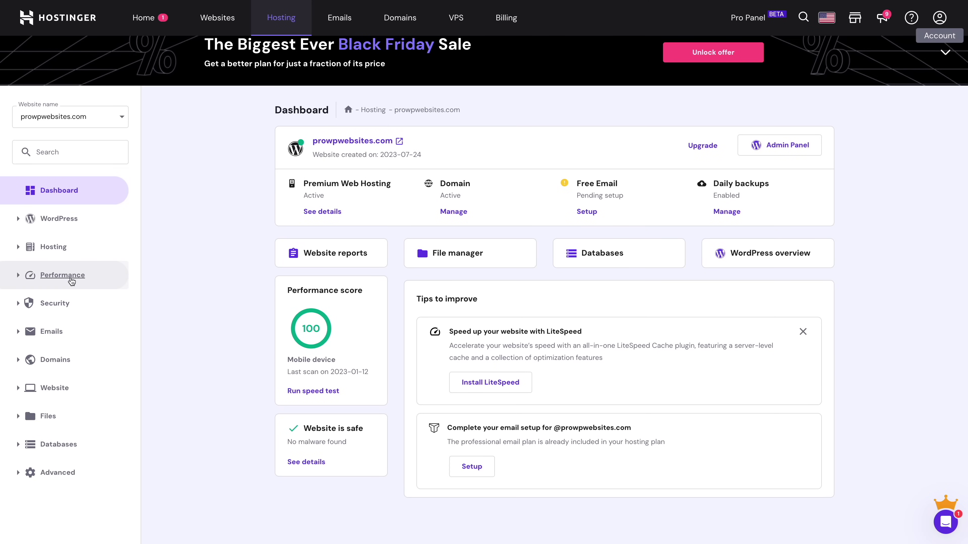
Expand Performance in the sidebar and start a new message to Hostinger support
click(72, 281)
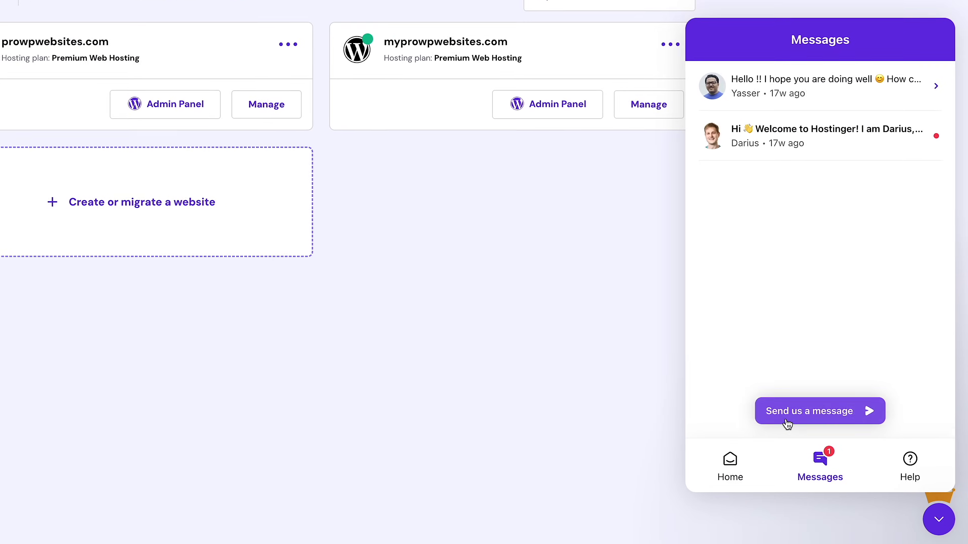
click(788, 411)
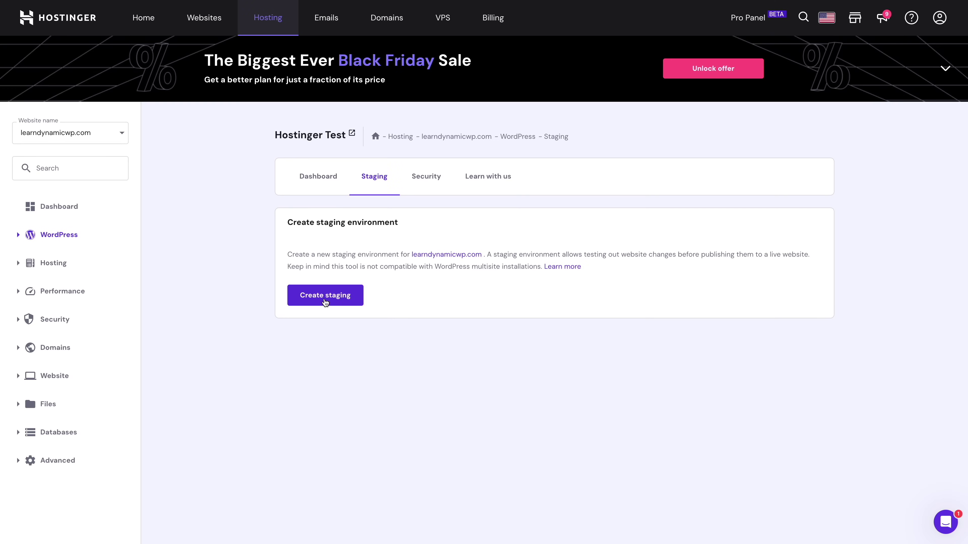
Create a staging copy of the site, then generate and confirm a new backup under Files > Backups
click(326, 297)
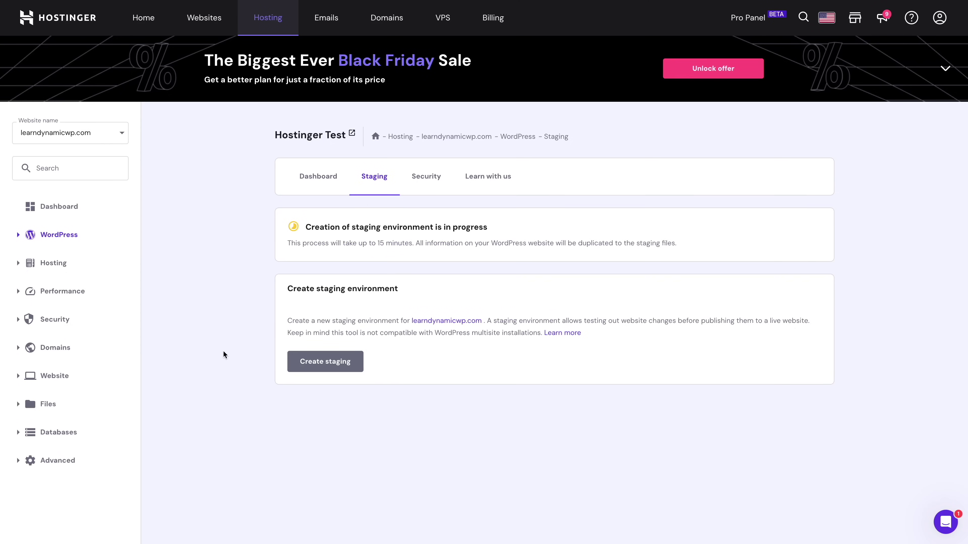
click(48, 403)
click(48, 449)
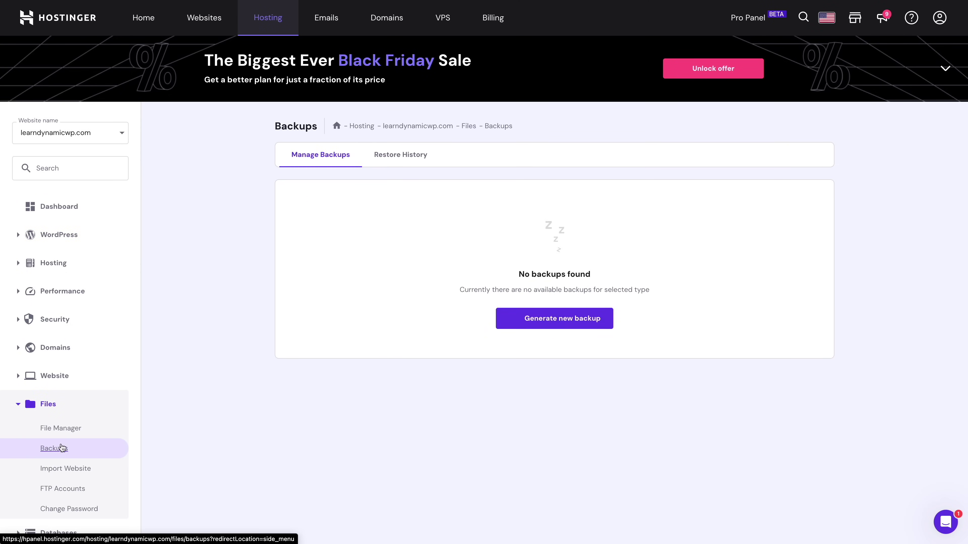
click(564, 322)
click(566, 304)
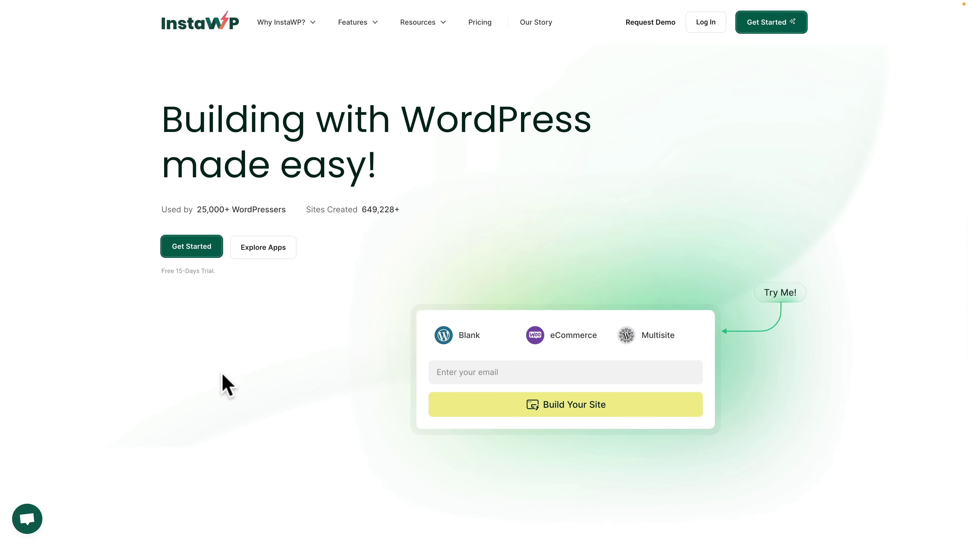
Log in to InstaWP and create a new site from the Add New modal
click(702, 23)
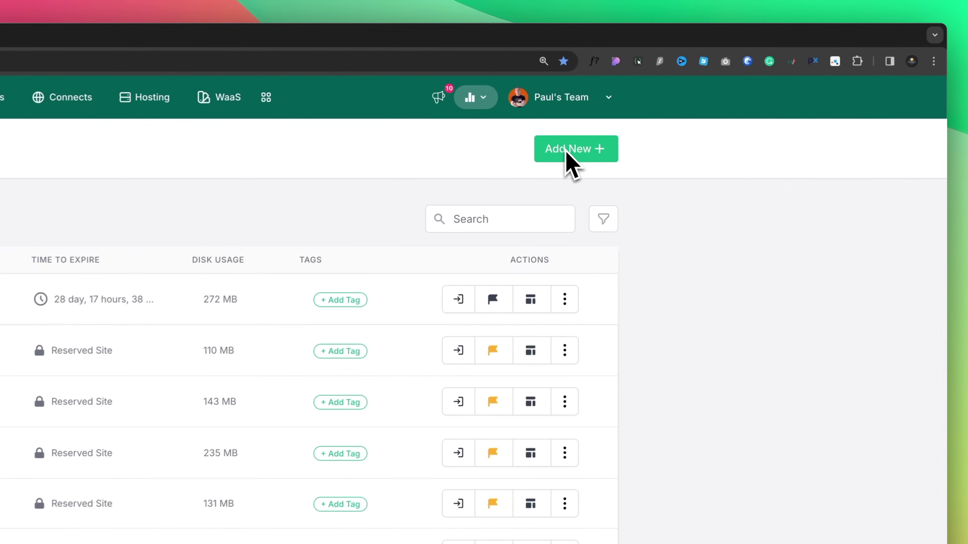
click(567, 154)
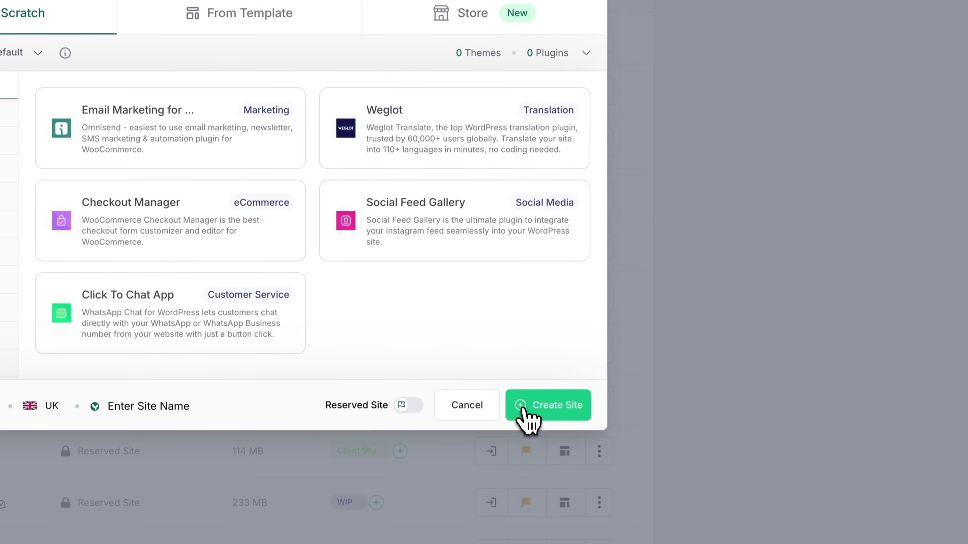
click(524, 401)
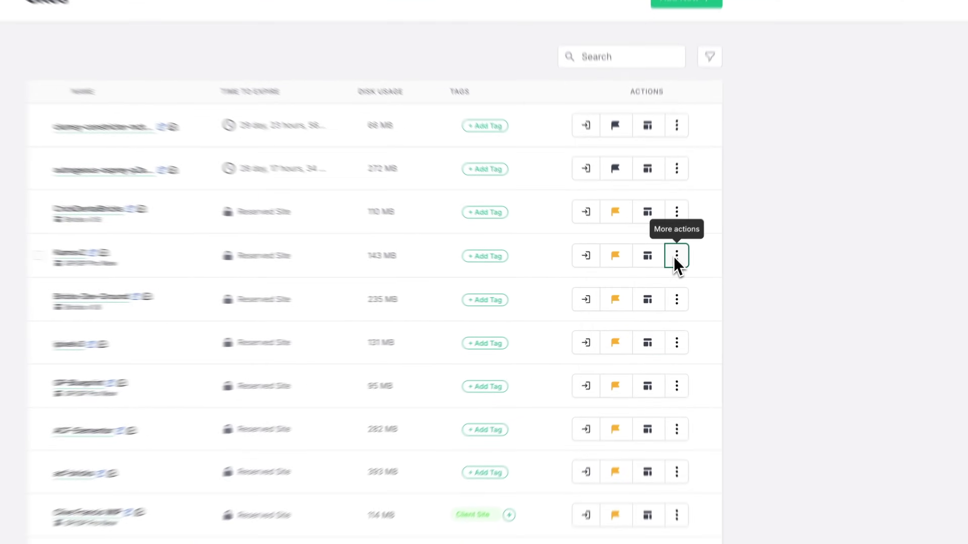
Start a Migrate V3 of the Kamsv2 site, choosing to create a new live site
click(664, 277)
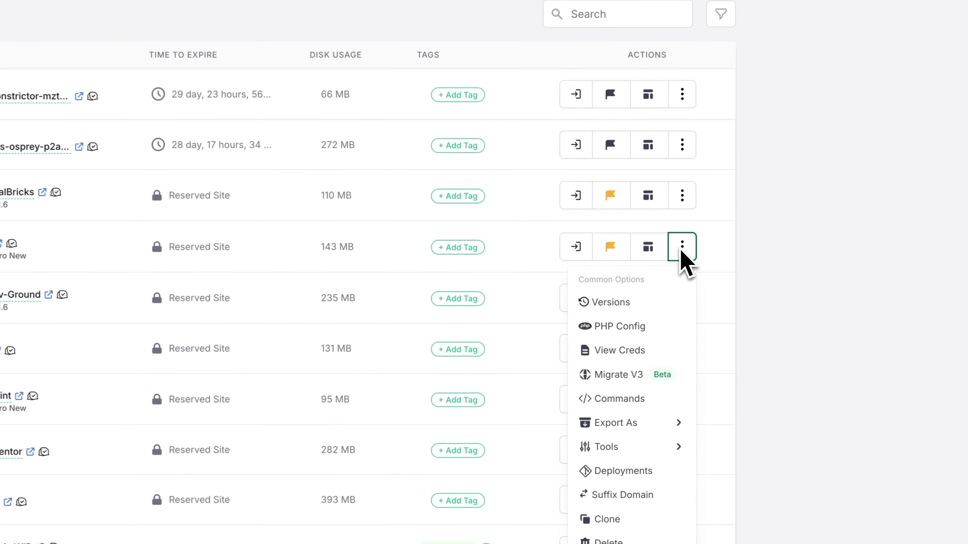
click(625, 376)
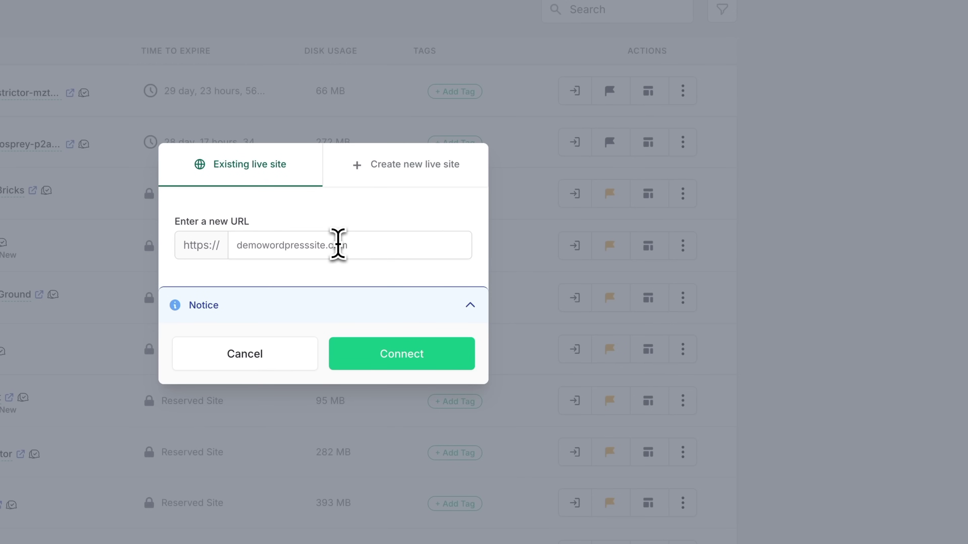
click(405, 169)
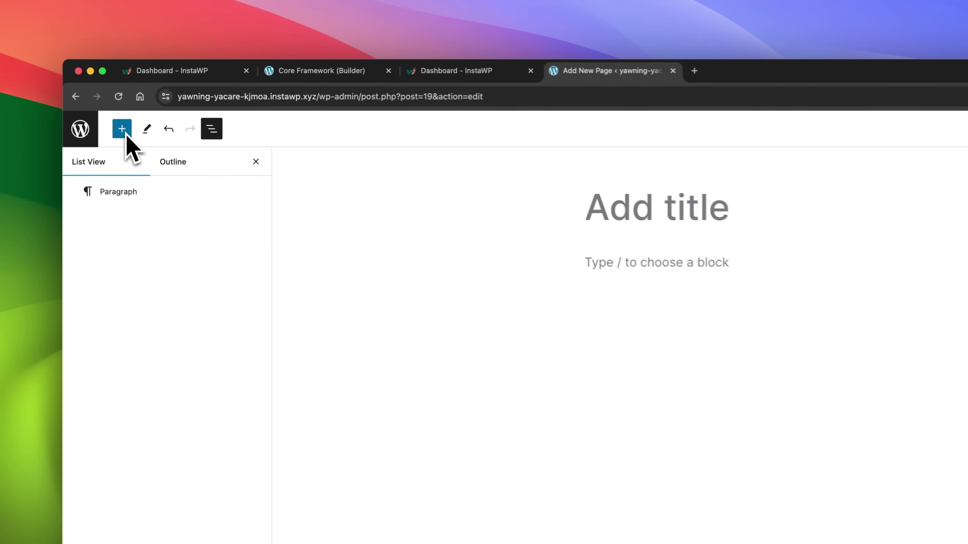
Insert the Header Light With Buttons pattern from the Headers patterns
click(140, 95)
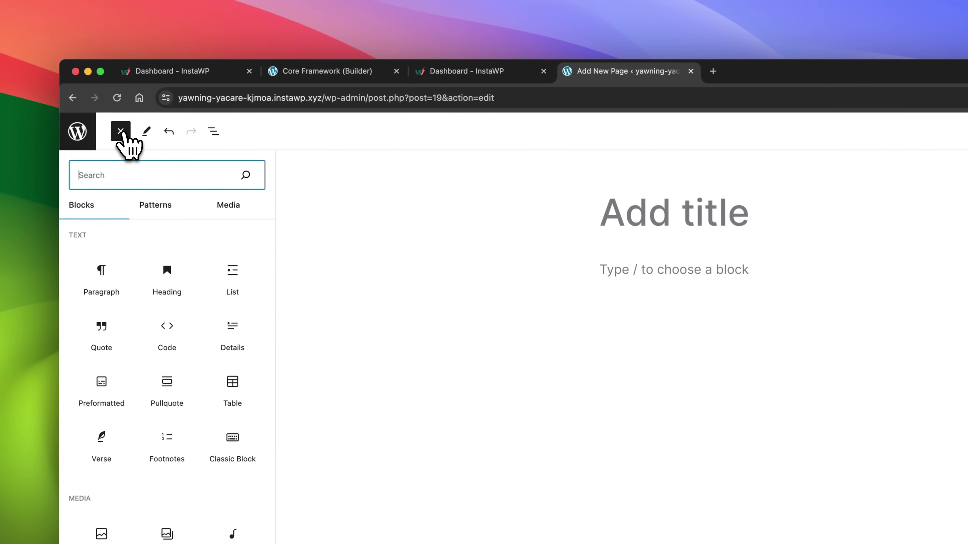
click(160, 213)
click(101, 378)
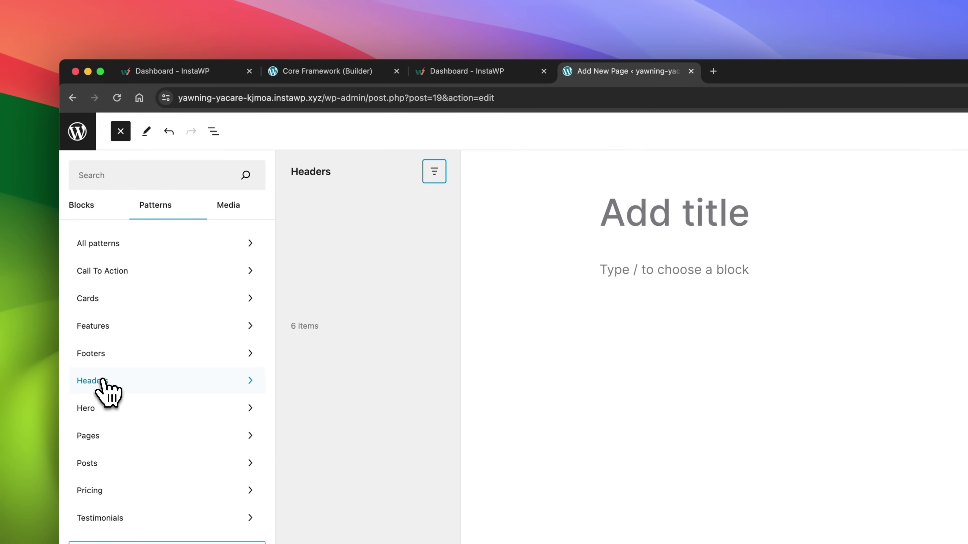
click(338, 366)
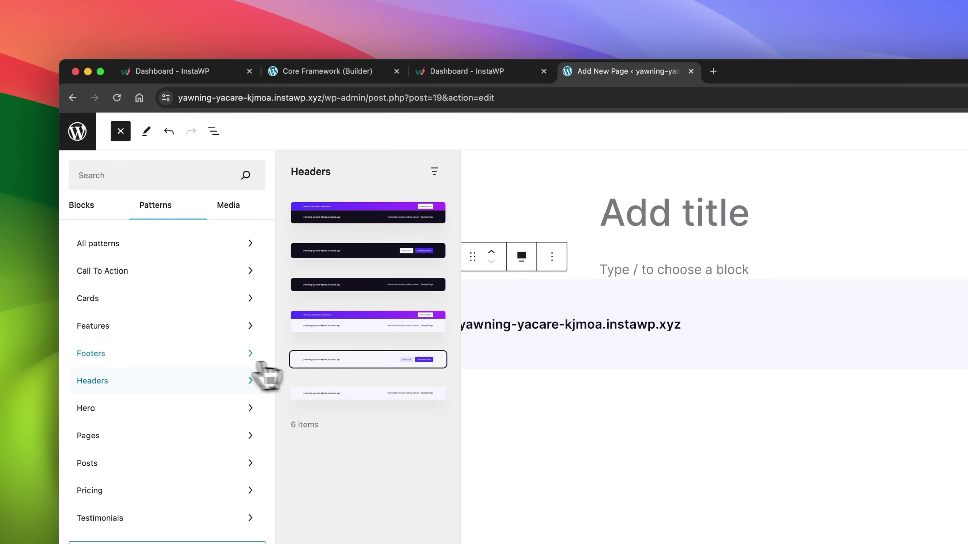
Insert the Download Ollie hero pattern from the Hero category
click(133, 409)
scroll(289, 503, down, 5)
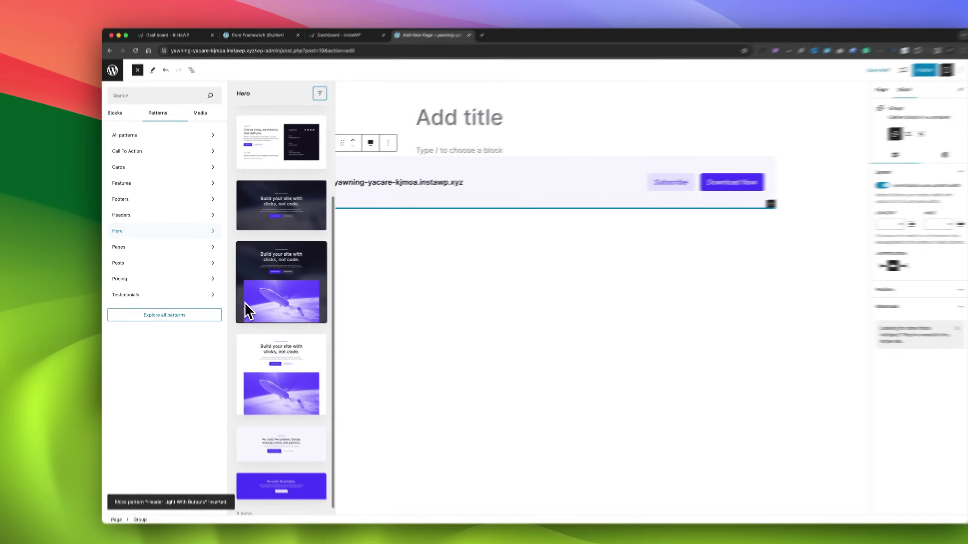
scroll(267, 236, up, 4)
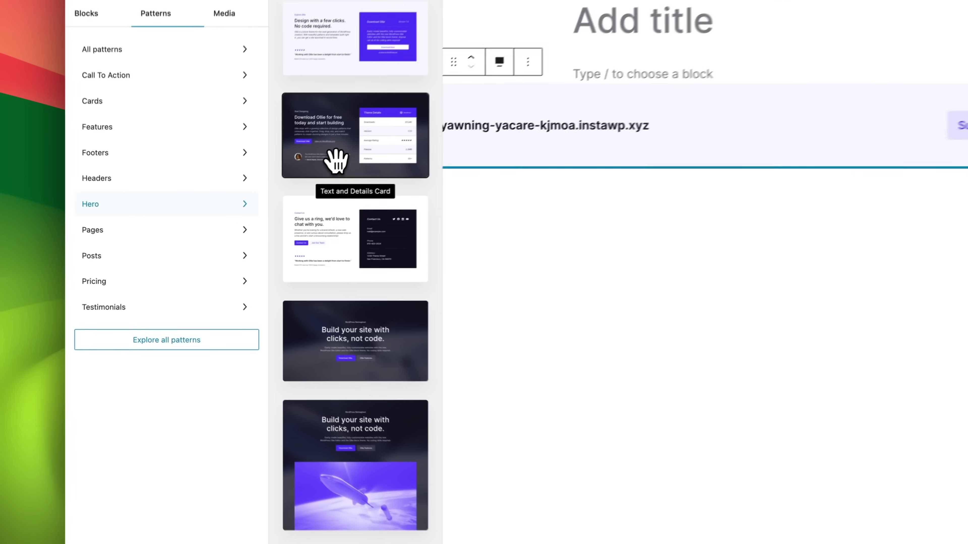
click(270, 220)
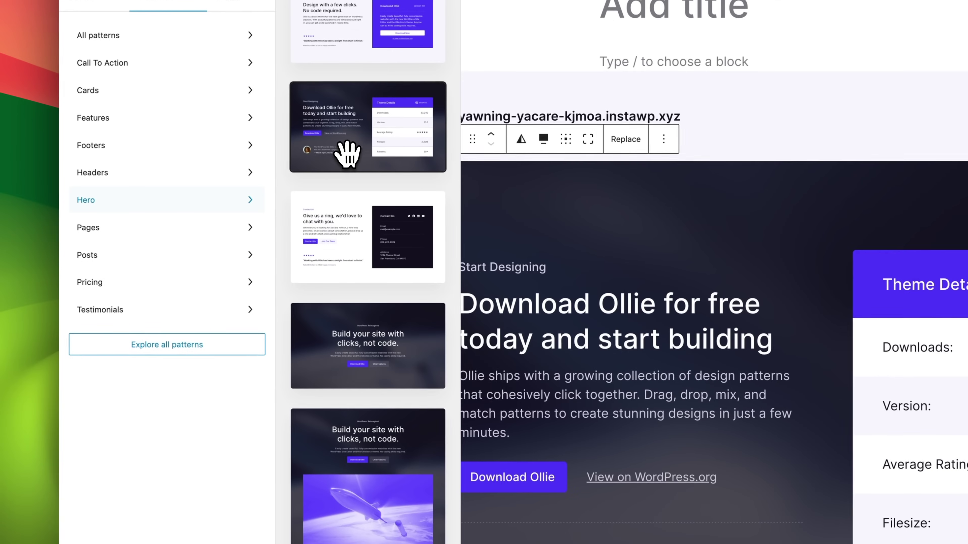
Browse the Cards patterns for the Text and Details Card pattern
scroll(598, 404, down, 6)
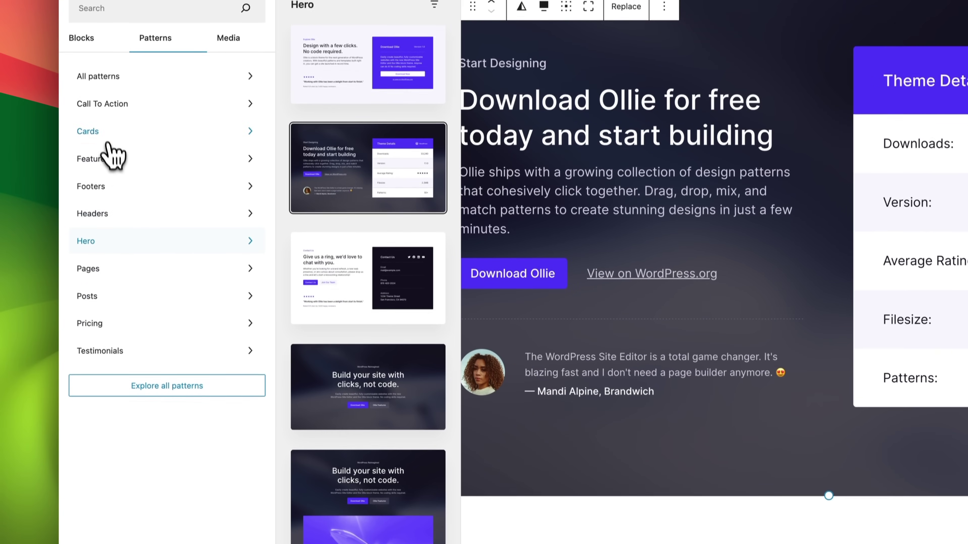
click(106, 141)
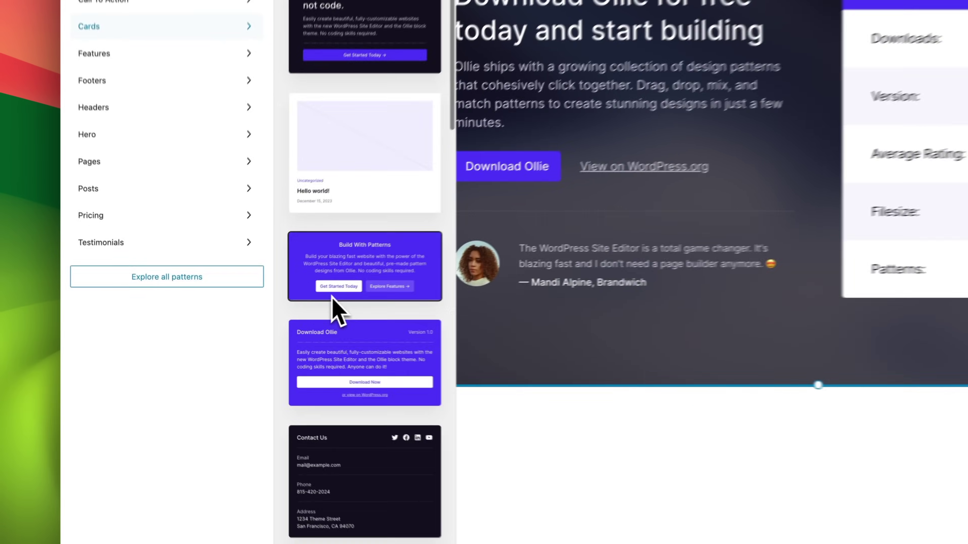
scroll(335, 415, down, 3)
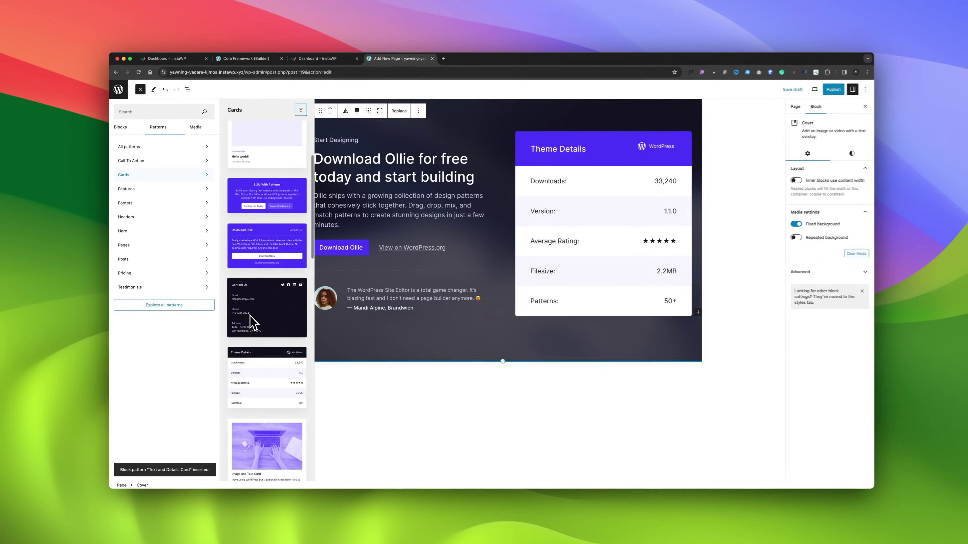
scroll(252, 322, down, 10)
scroll(248, 317, down, 10)
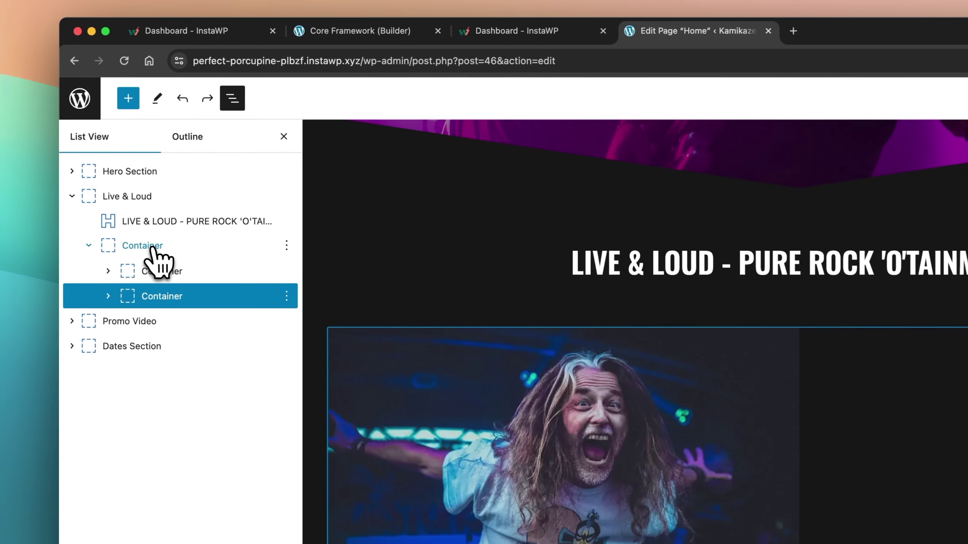
Set the Live & Loud Container's display to Flex with a 3rem column gap
click(168, 174)
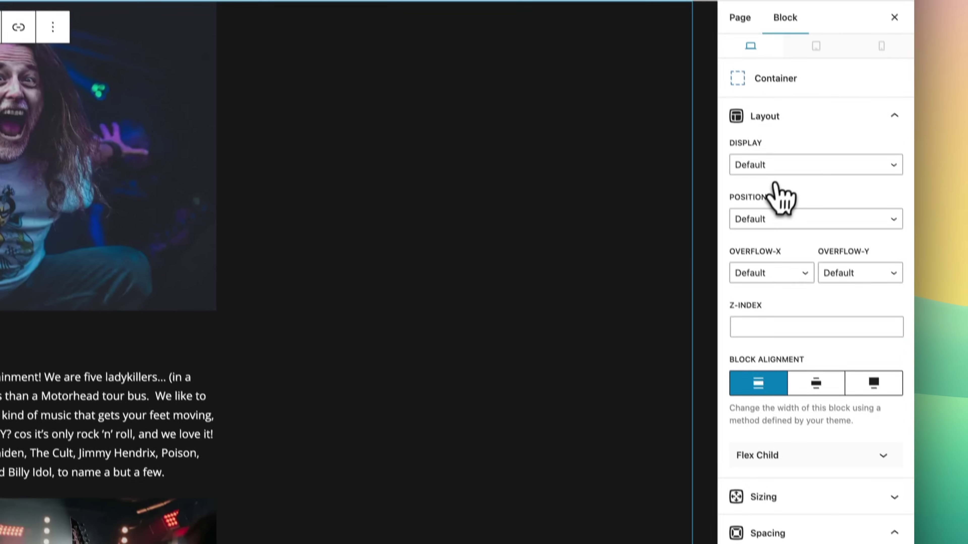
click(853, 229)
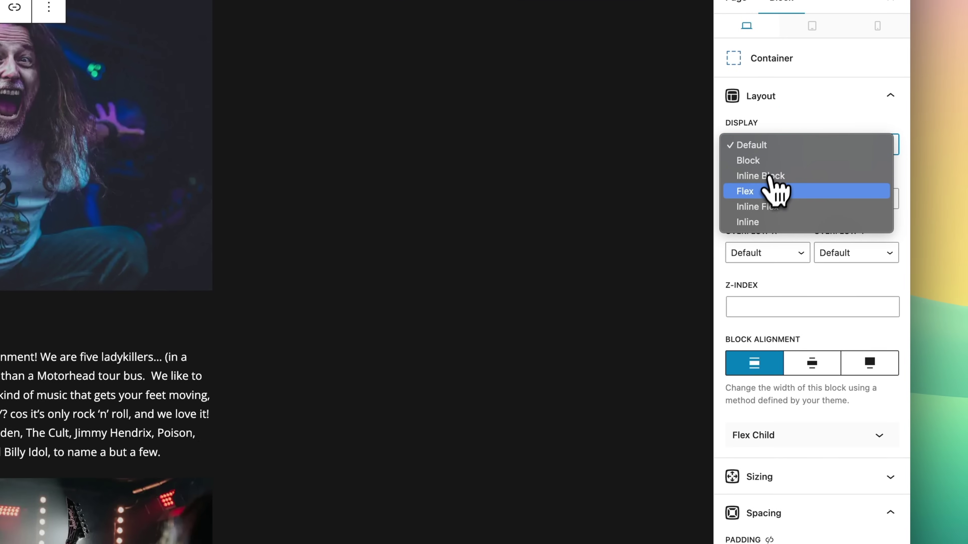
click(765, 192)
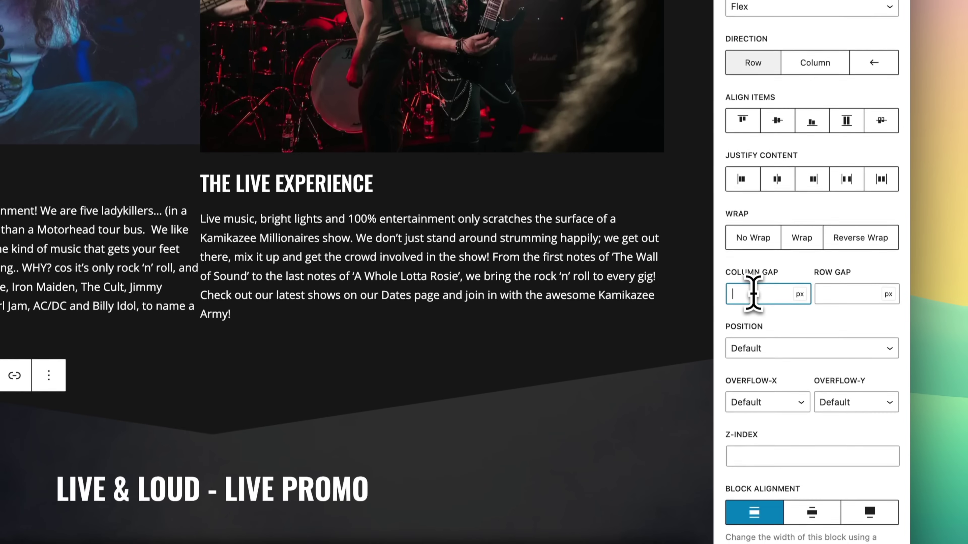
click(752, 432)
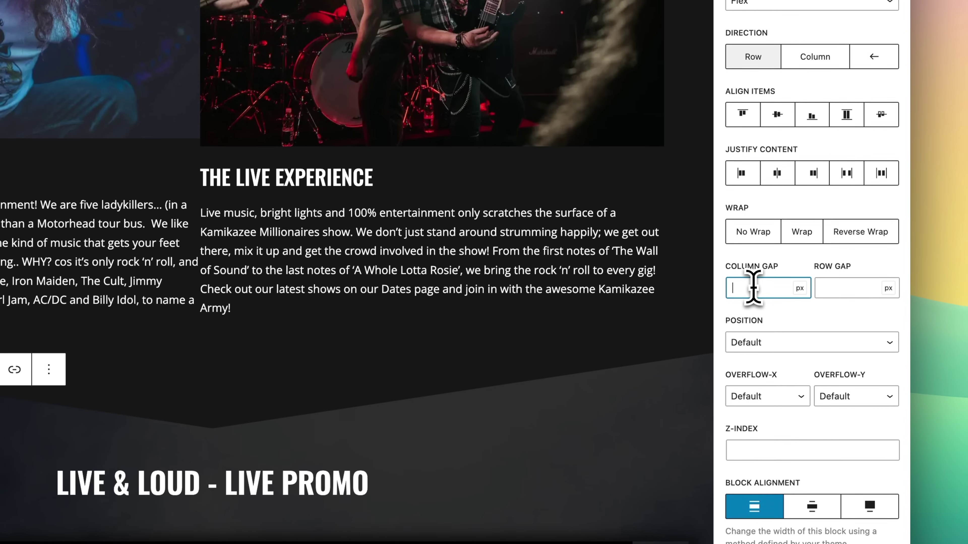
text(3rem)
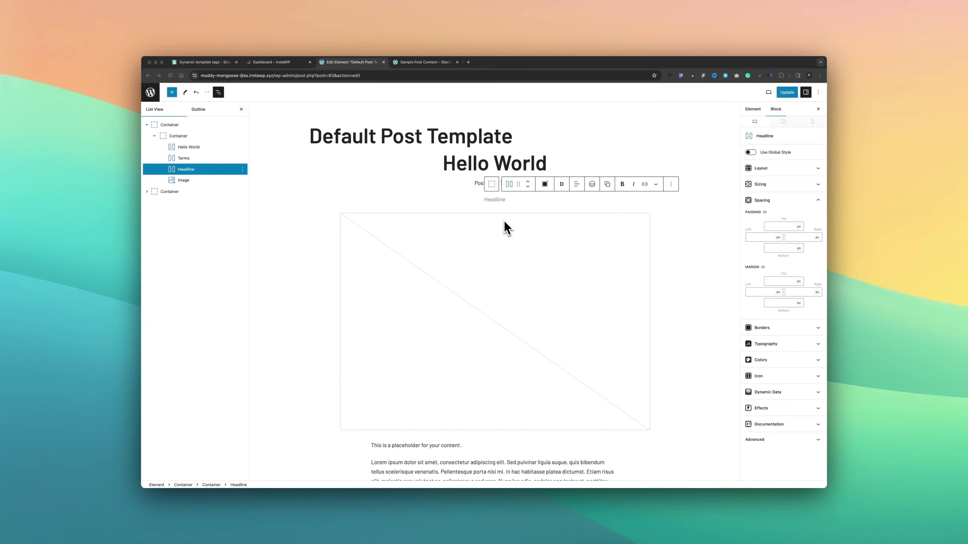
Write the headline 'Hey, {{user.nickname}} I hope you enjoy this post!' in the template
click(494, 201)
text(Hey, {{user.nickname}} I hope you en)
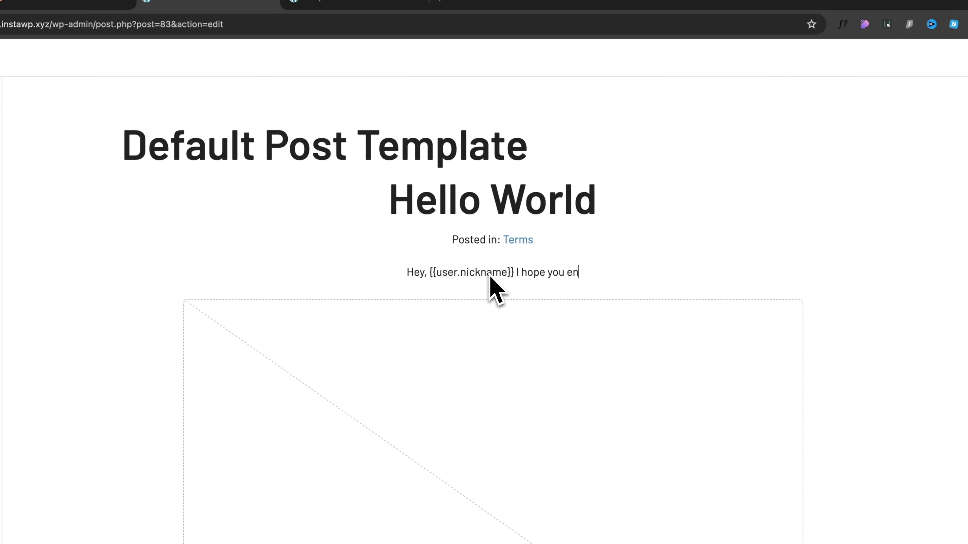
text(post!)
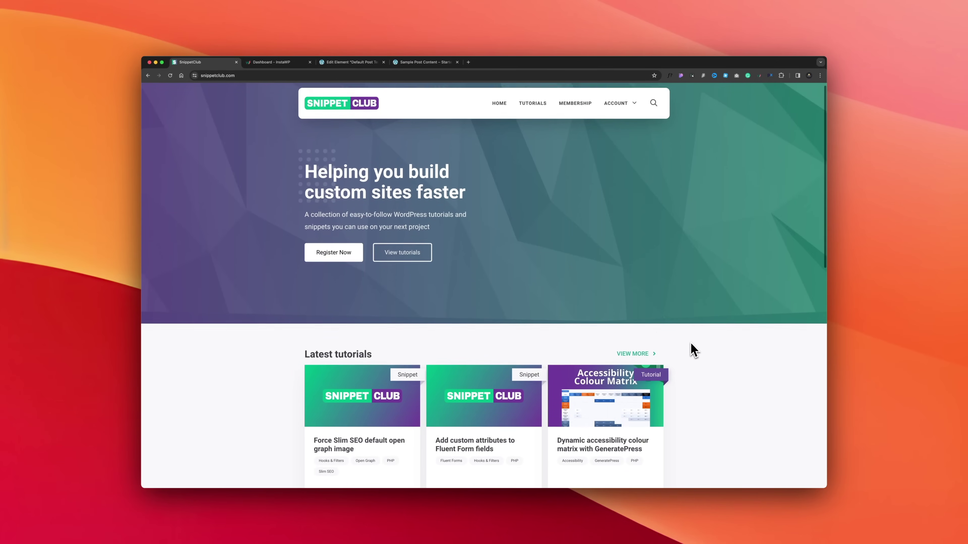
Open the SnippetClub tutorials listing and filter it to Free tutorials only
scroll(691, 346, down, 3)
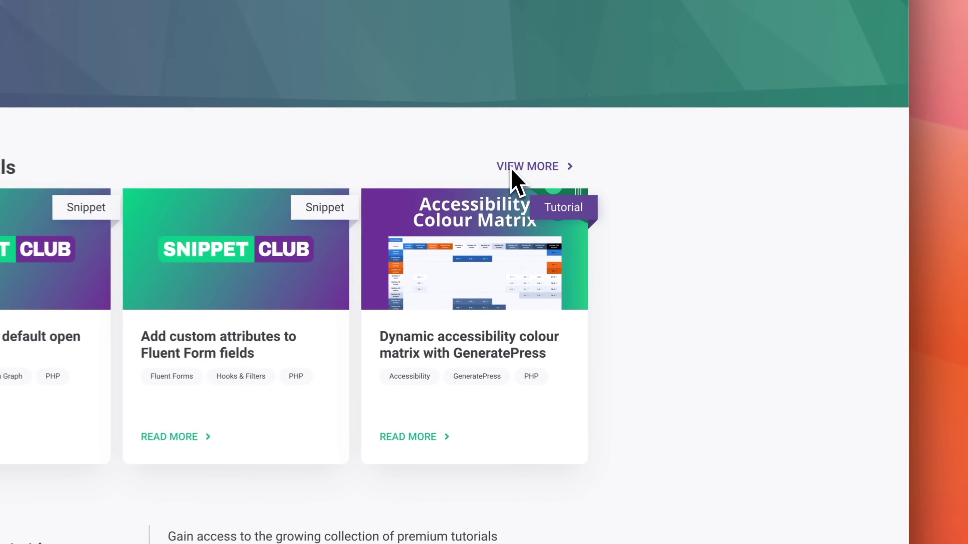
click(573, 195)
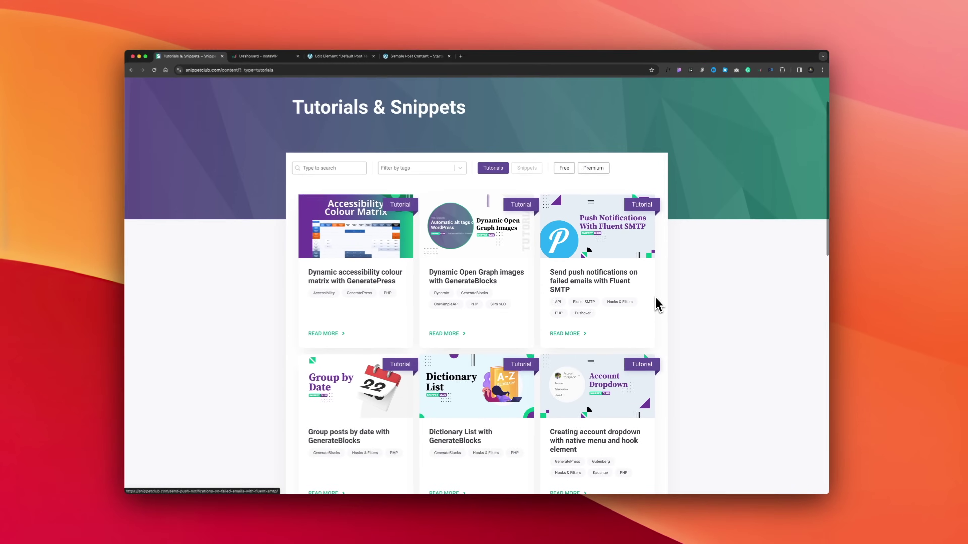
scroll(648, 297, down, 2)
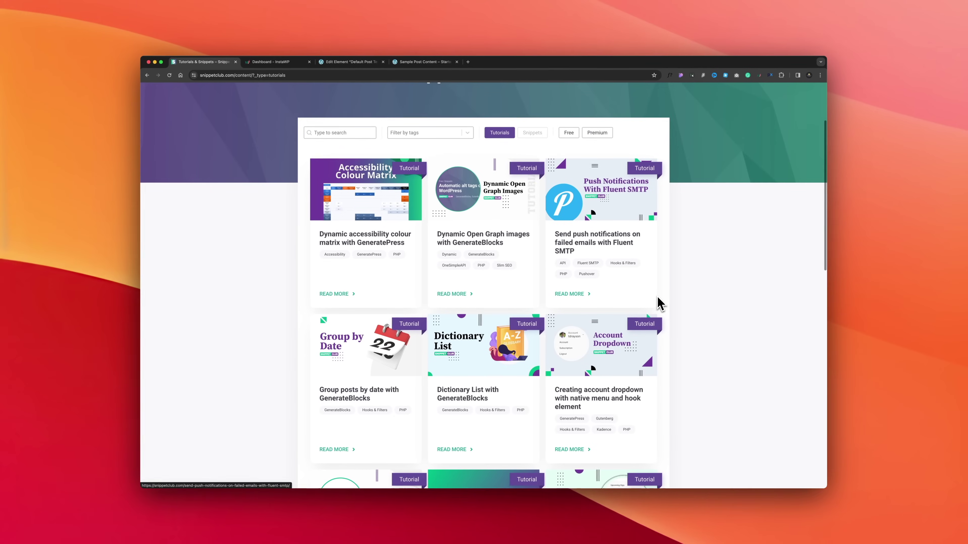
click(568, 133)
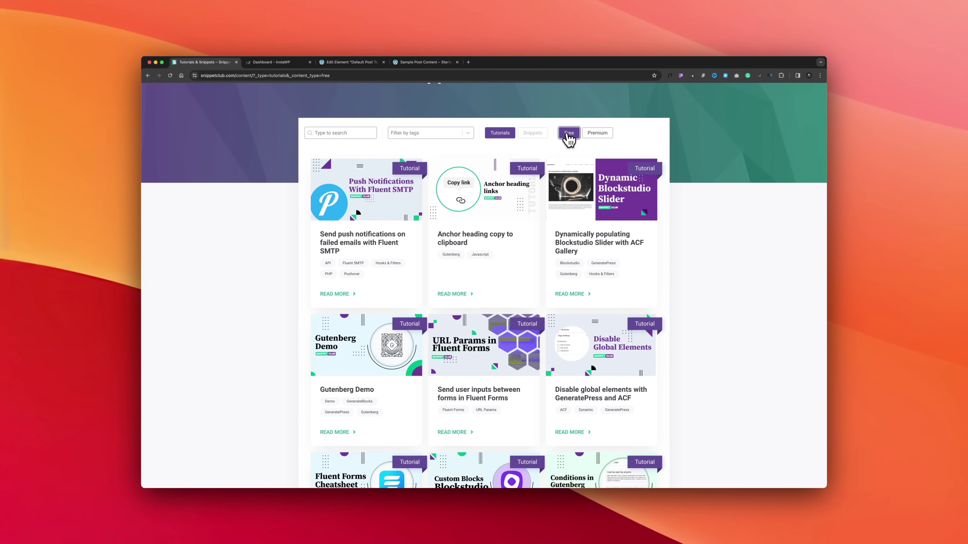
scroll(691, 296, down, 3)
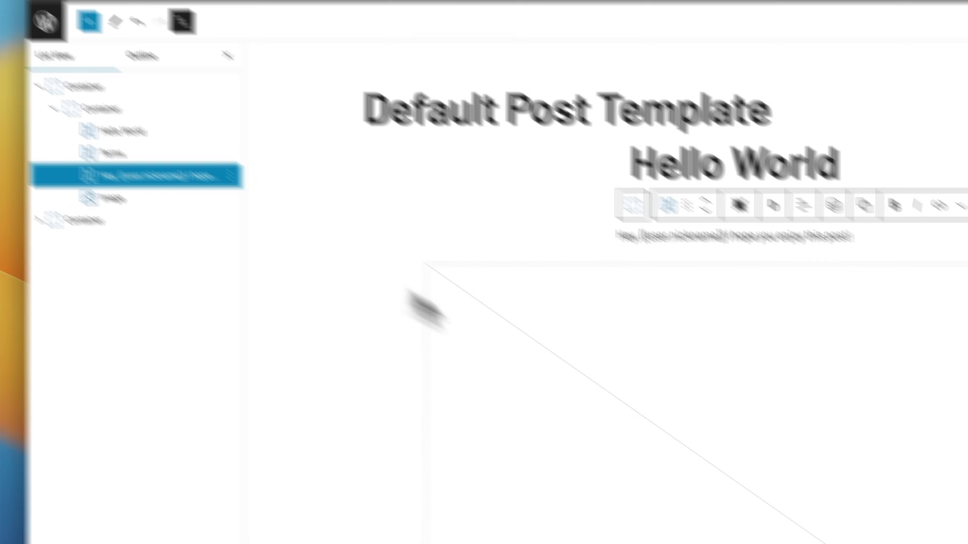
Add a User Role condition set to Logged-in, plus a Referral Source condition
click(894, 282)
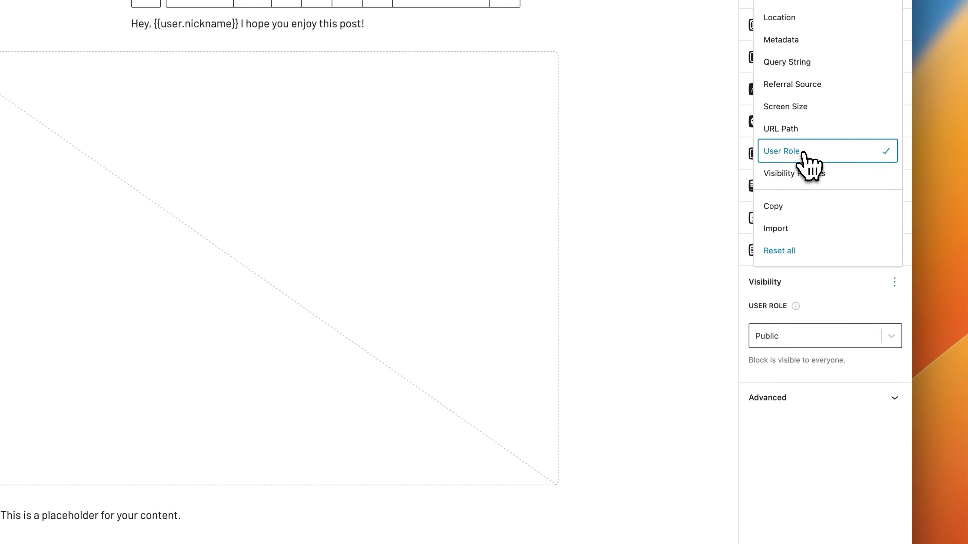
click(889, 339)
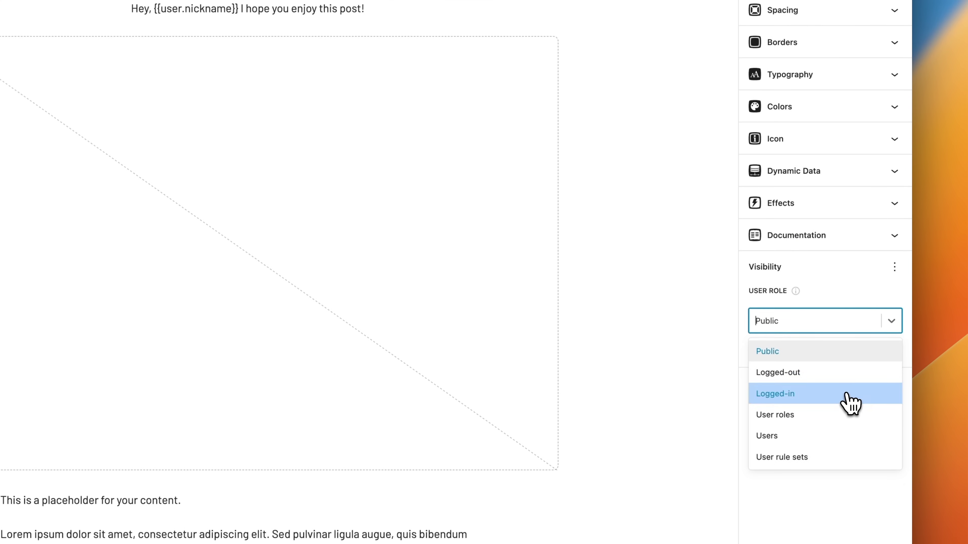
click(850, 408)
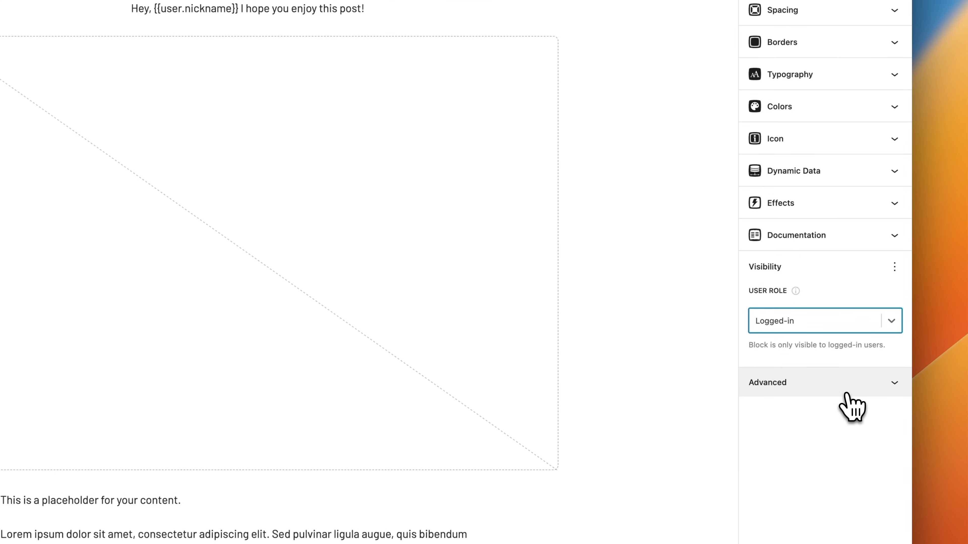
click(895, 267)
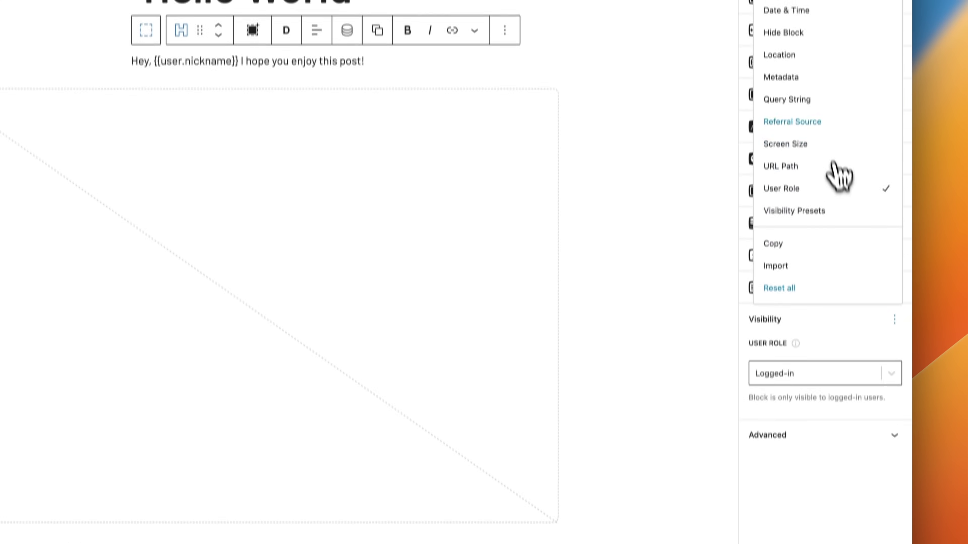
click(826, 75)
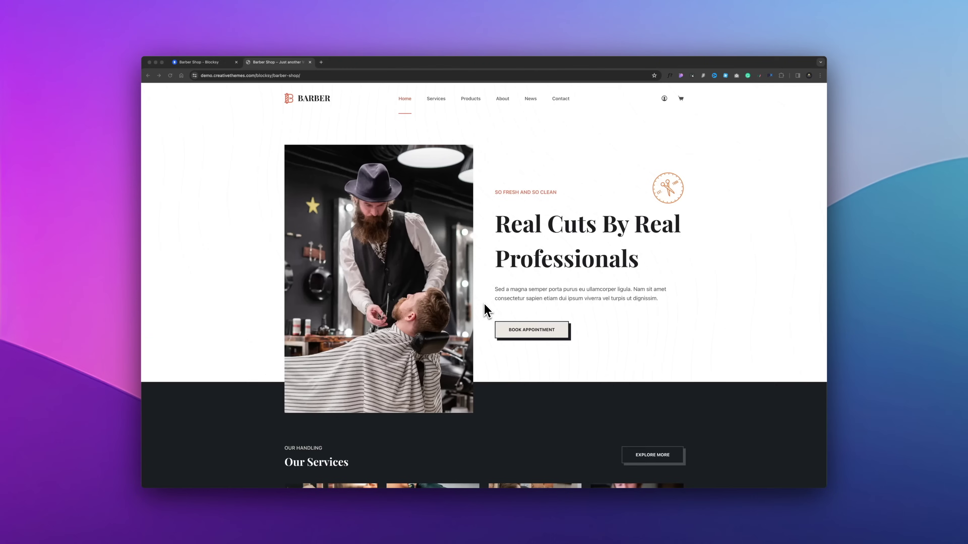
Open the Tristique Sollicitudin product, then the related Turpis Cursus product
scroll(488, 309, down, 12)
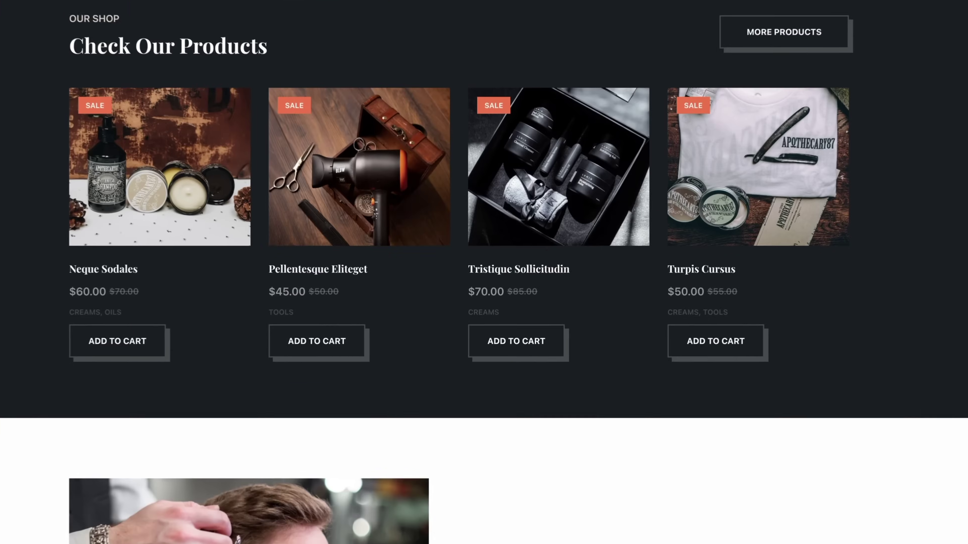
click(513, 364)
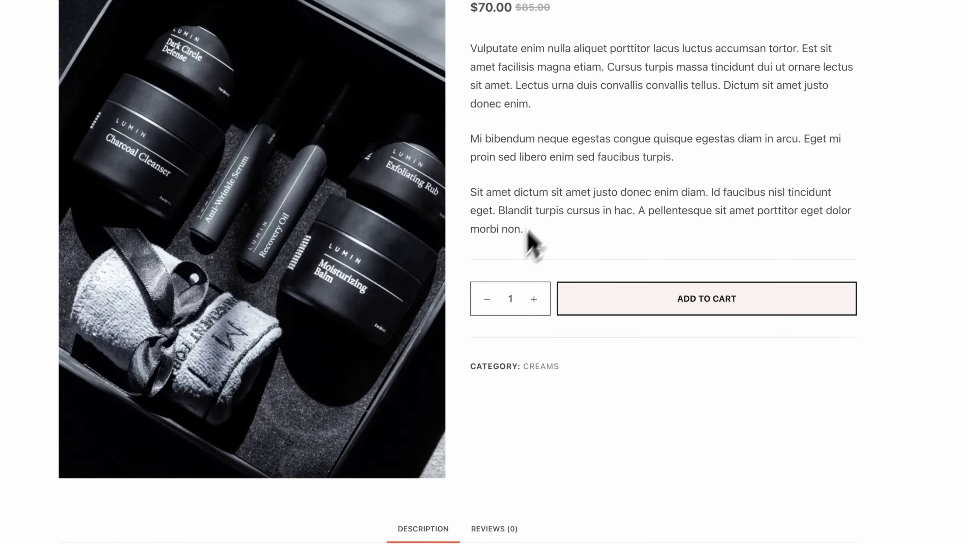
scroll(452, 396, down, 15)
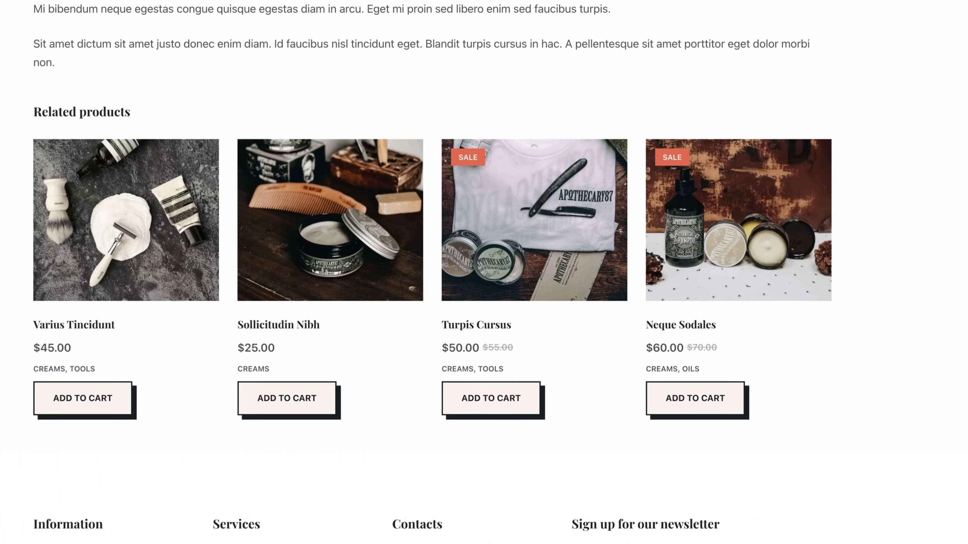
click(536, 263)
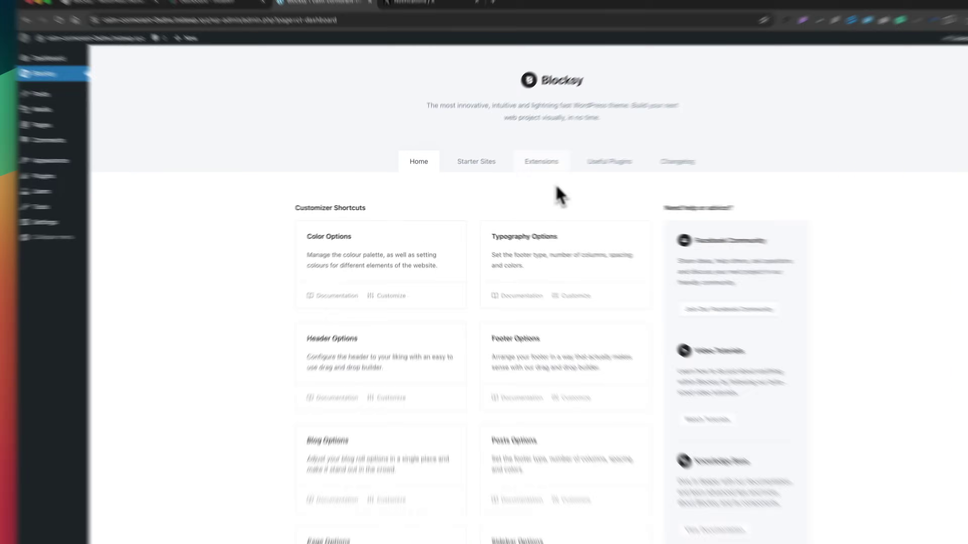
Enable the Shop Extra pro extension in Blocksy Extensions and review its sub-extensions
click(509, 176)
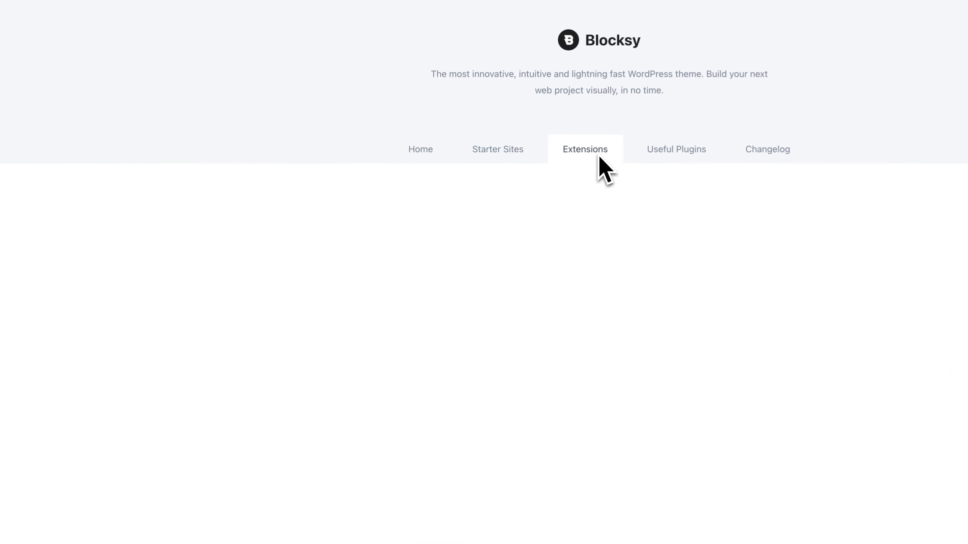
click(301, 404)
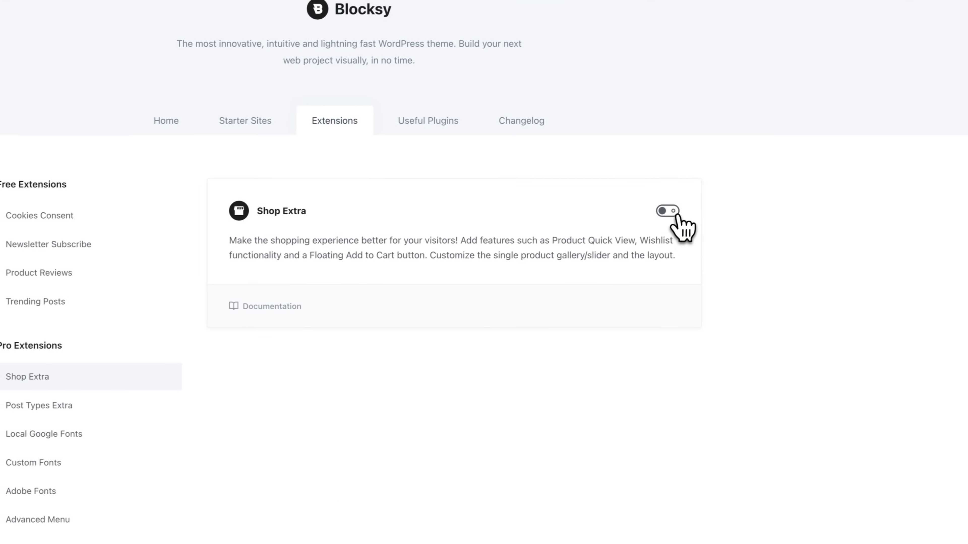
click(741, 189)
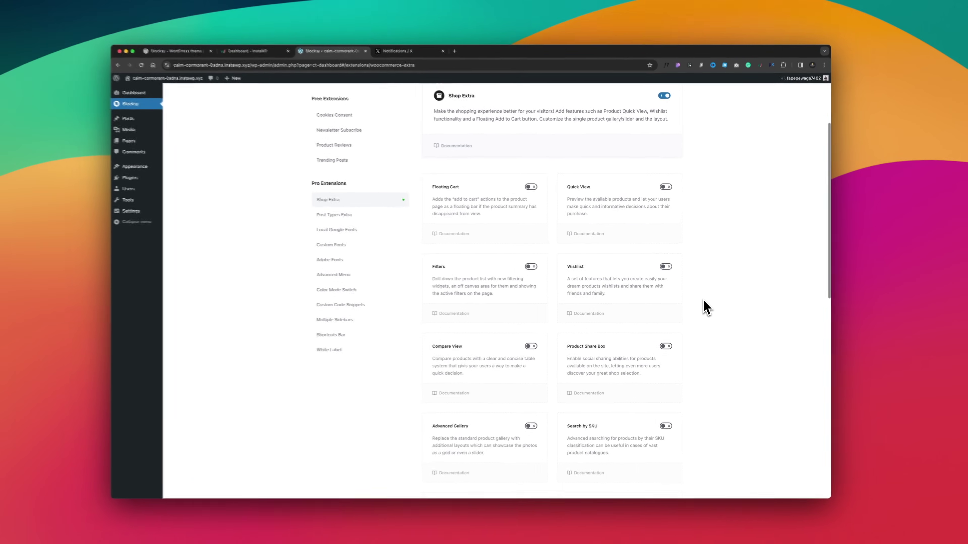
scroll(707, 307, down, 5)
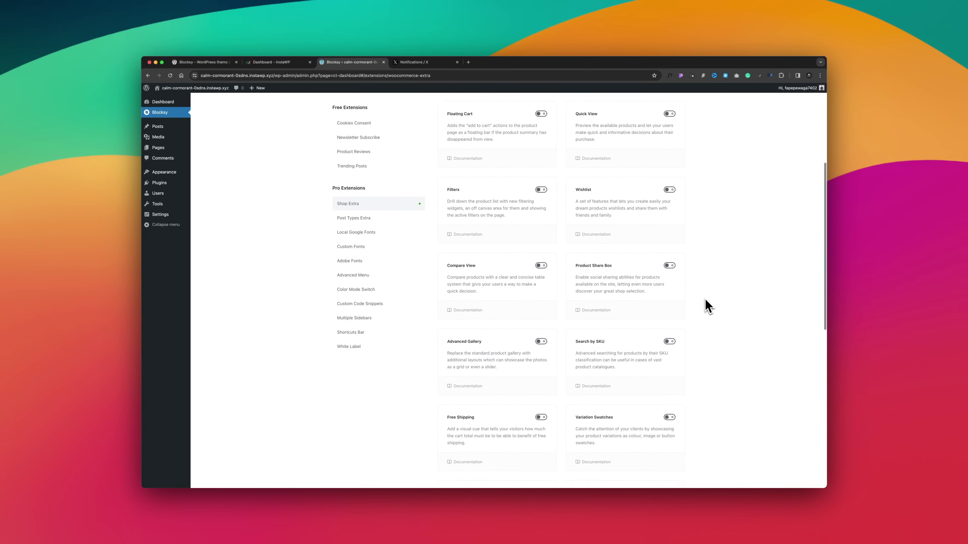
scroll(707, 306, down, 3)
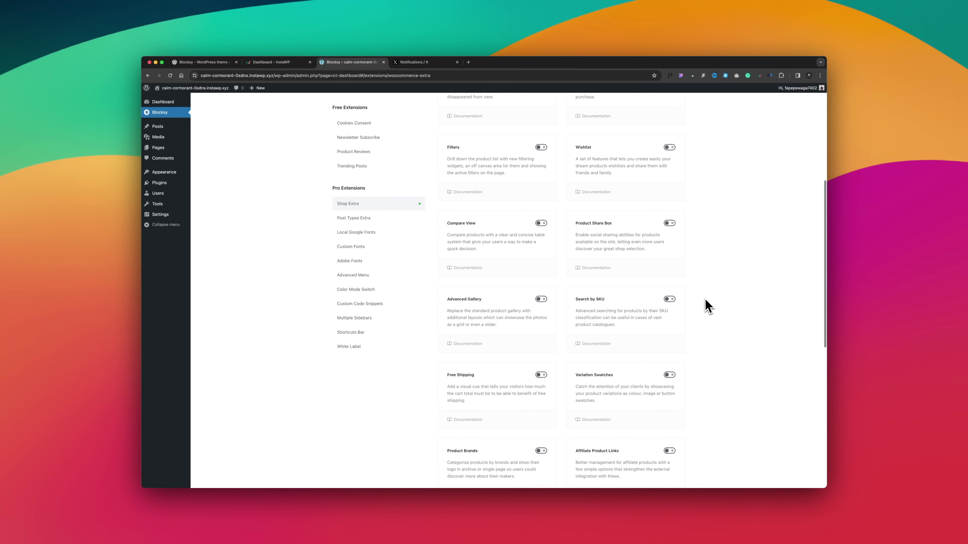
scroll(707, 305, down, 3)
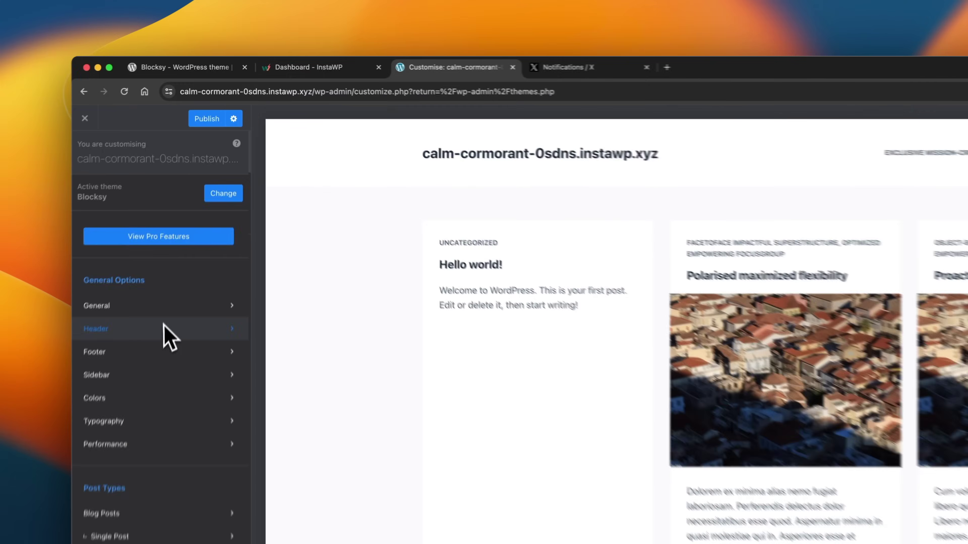
Go to Header > Main Row > Logo in the Customizer and show its Design settings
click(197, 206)
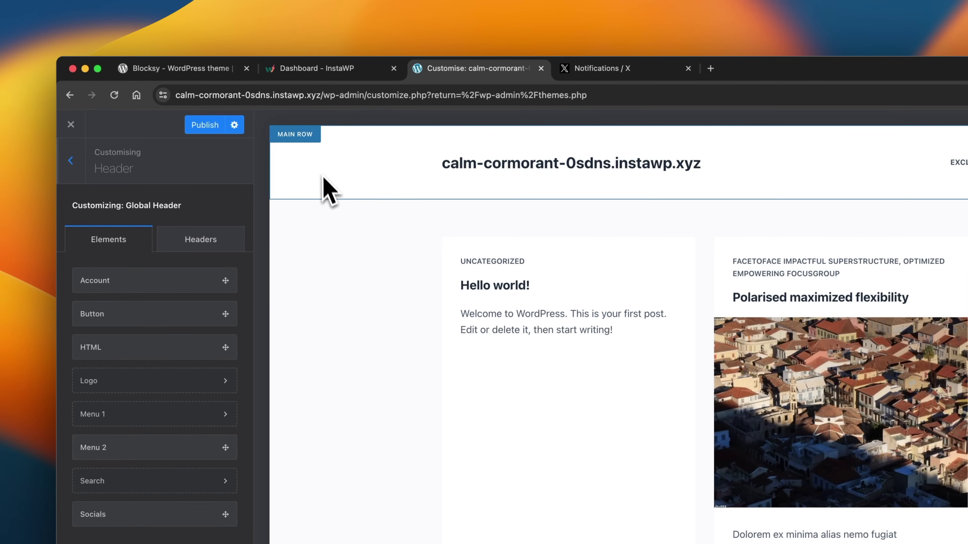
click(302, 138)
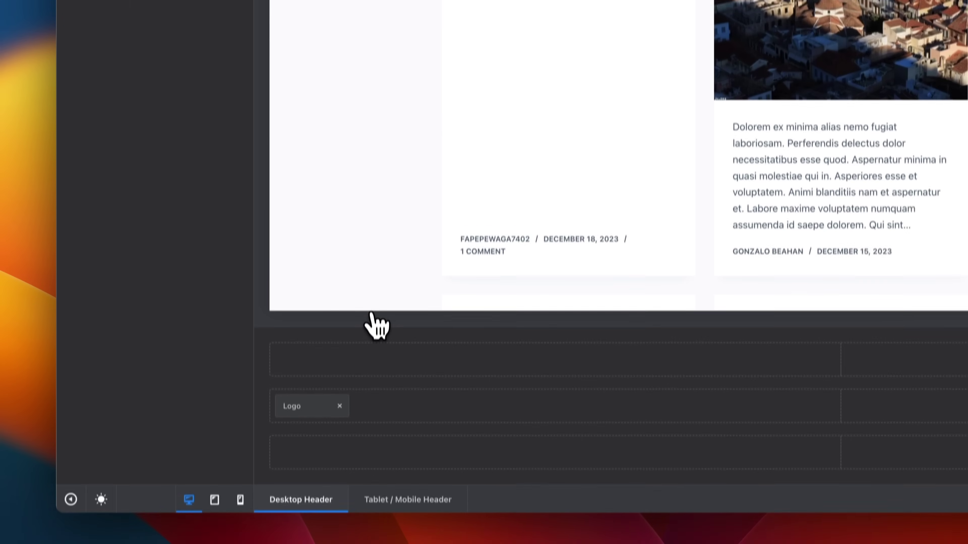
click(299, 403)
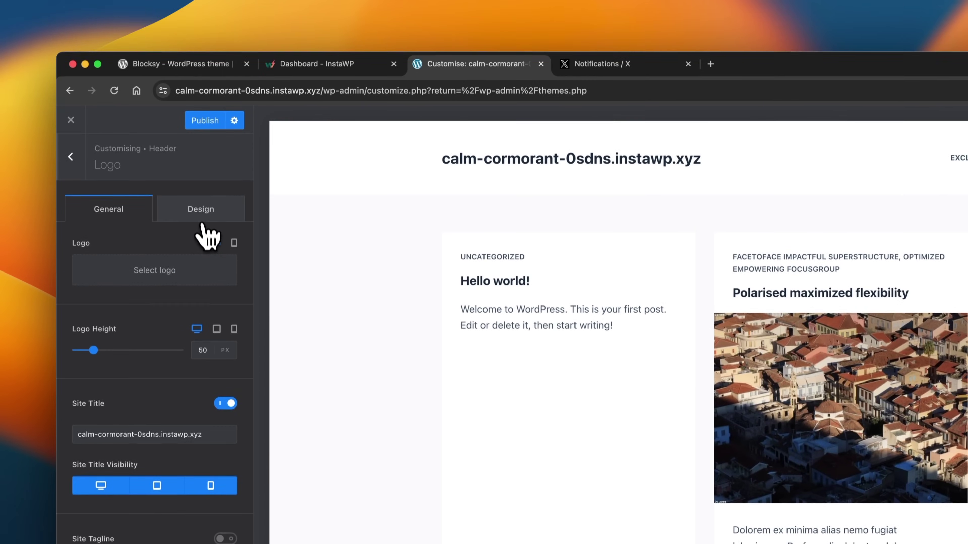
click(203, 224)
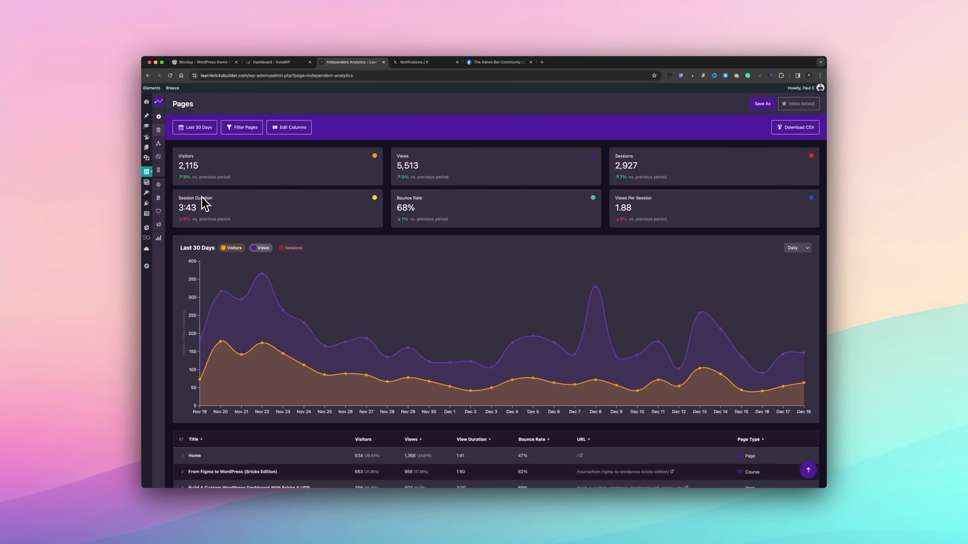
Open the saved Fastest-Growing Pages report and scroll through its results
mouse_move(167, 154)
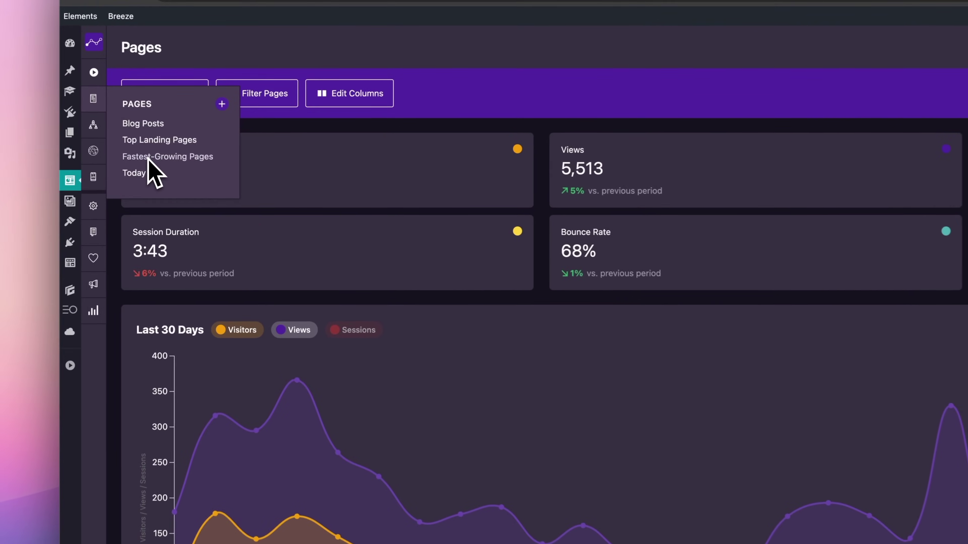
click(187, 160)
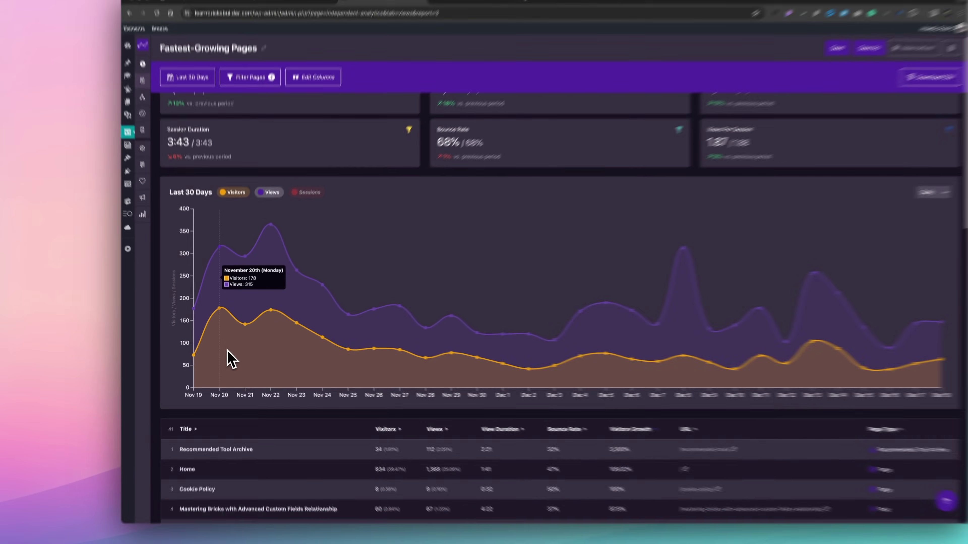
scroll(231, 541, down, 3)
scroll(229, 355, down, 1)
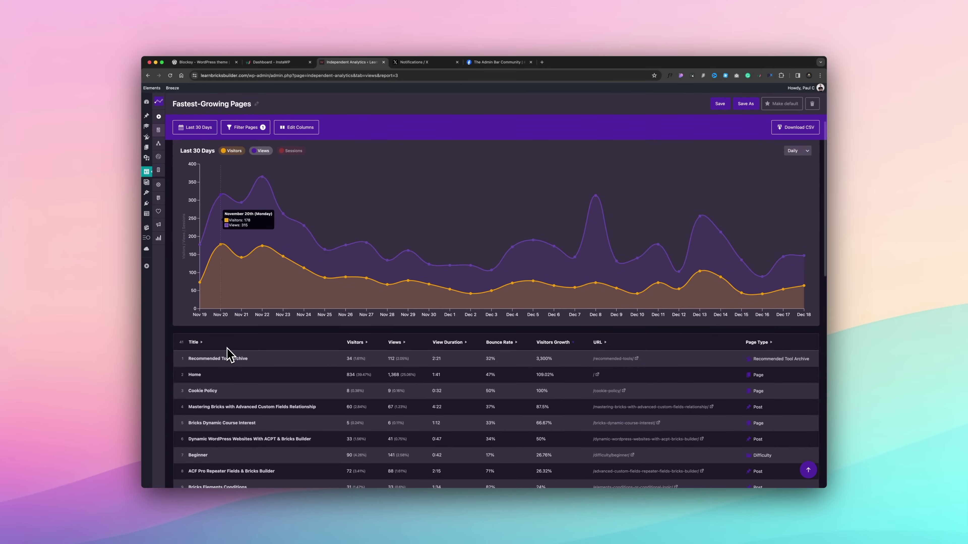
Switch to the Fastest-Growing Referrers report and scroll through its list
mouse_move(157, 139)
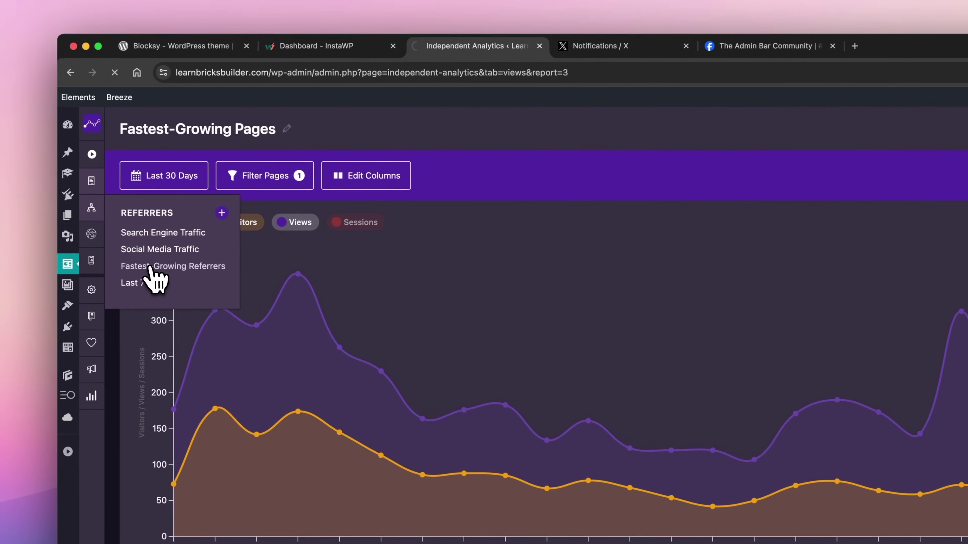
click(191, 173)
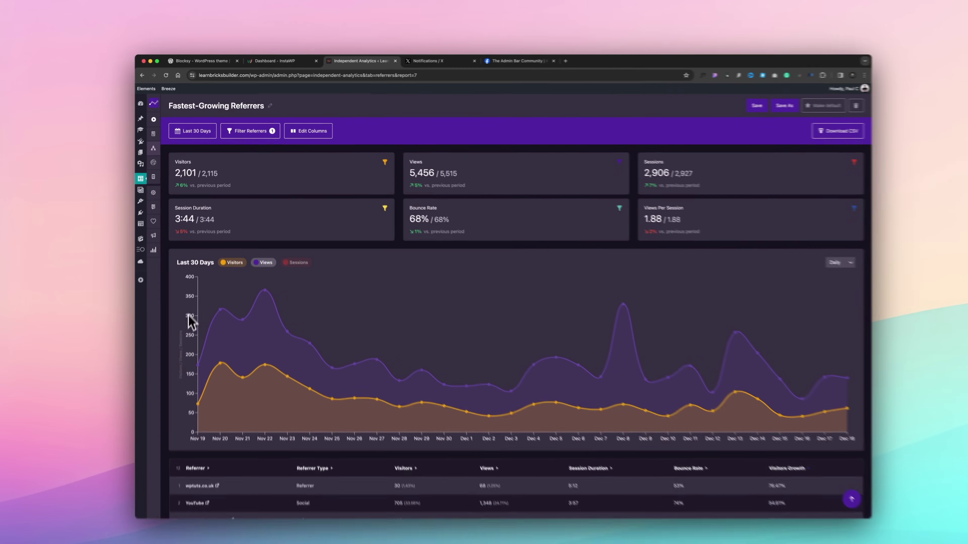
scroll(189, 314, down, 3)
scroll(190, 313, down, 1)
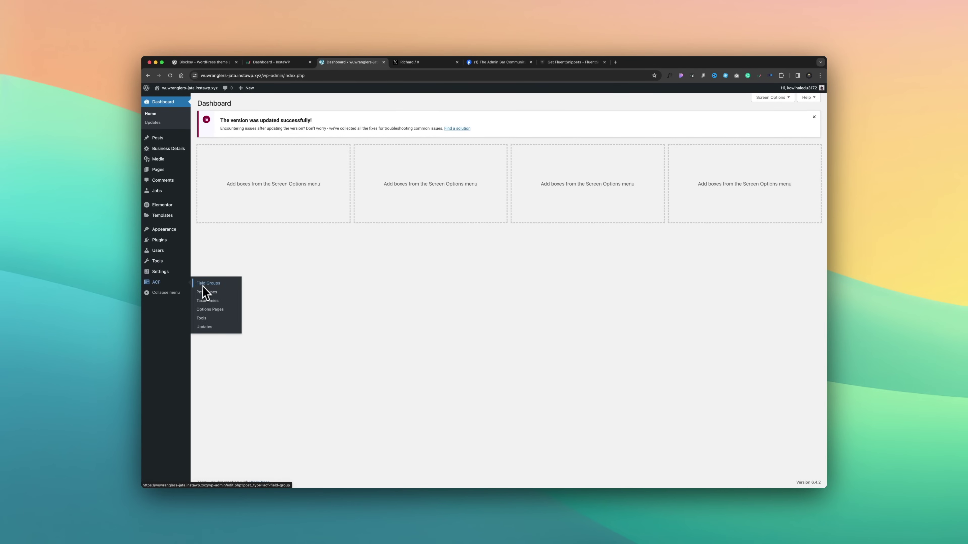
Add an ACF post type labelled Employers, key employer, with Hierarchical and Advanced Configuration enabled
click(200, 285)
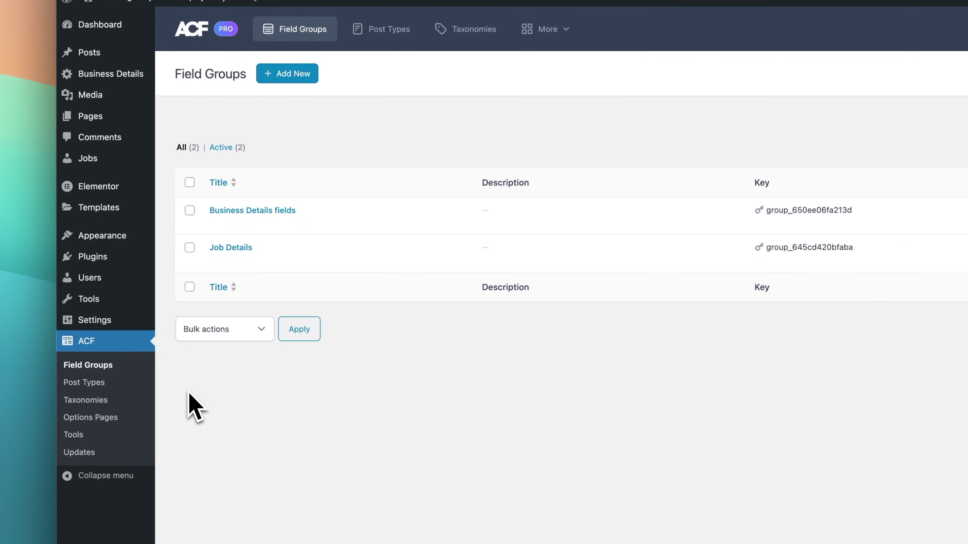
click(91, 383)
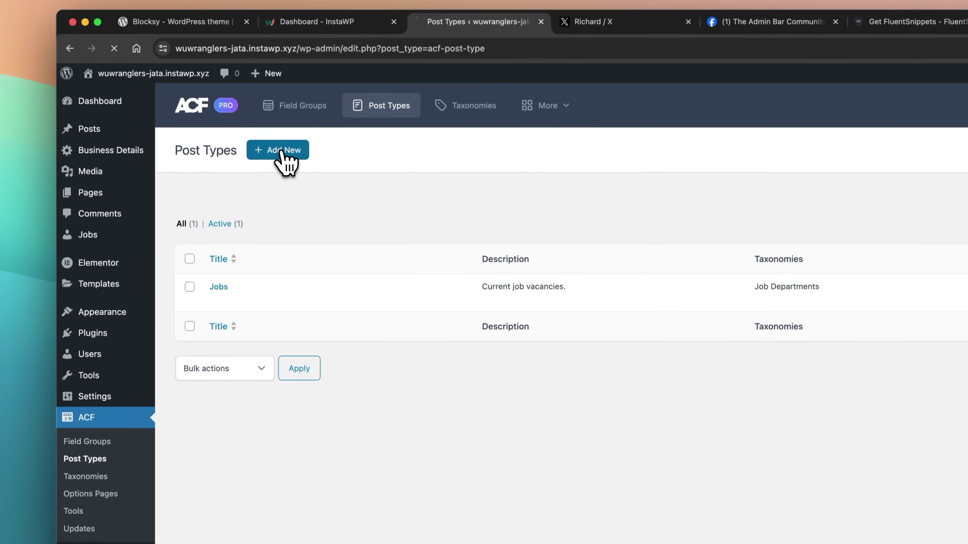
click(282, 74)
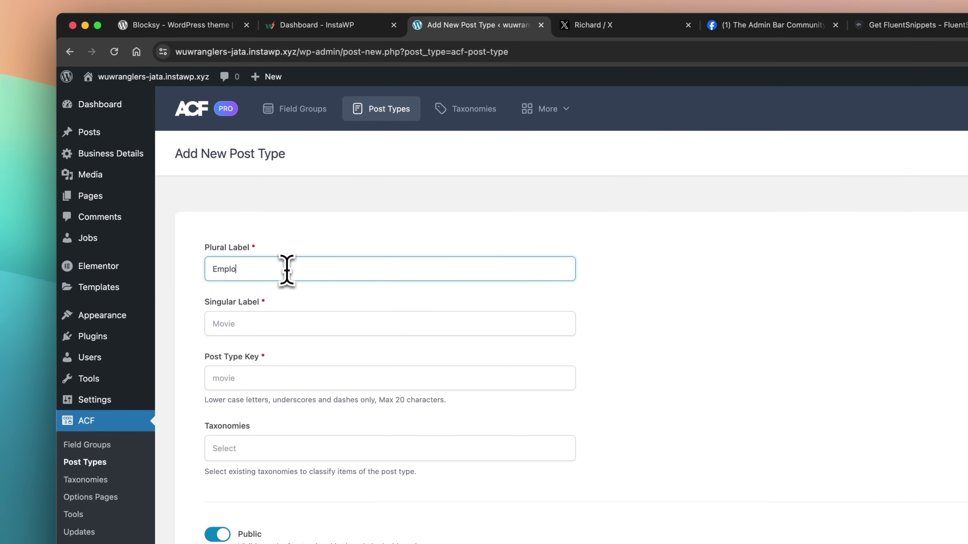
click(272, 322)
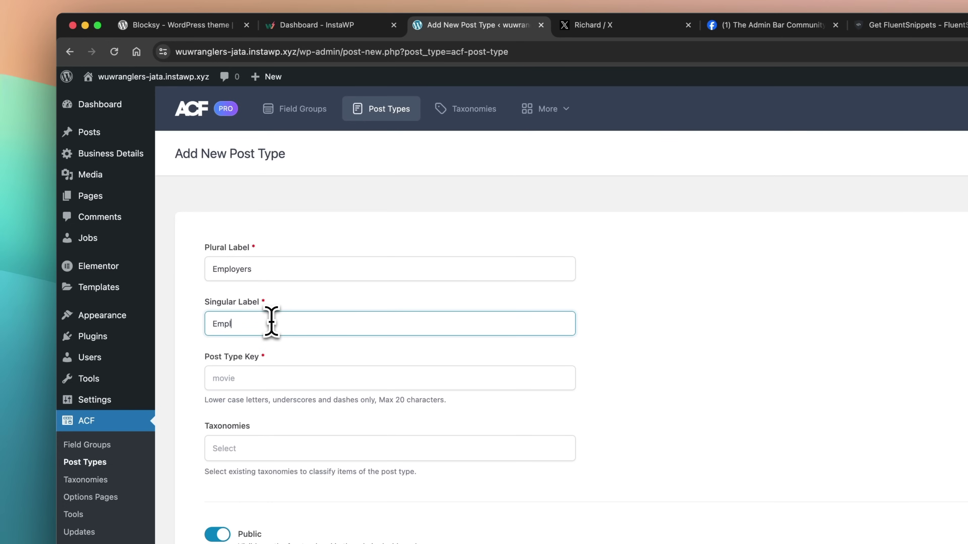
click(275, 372)
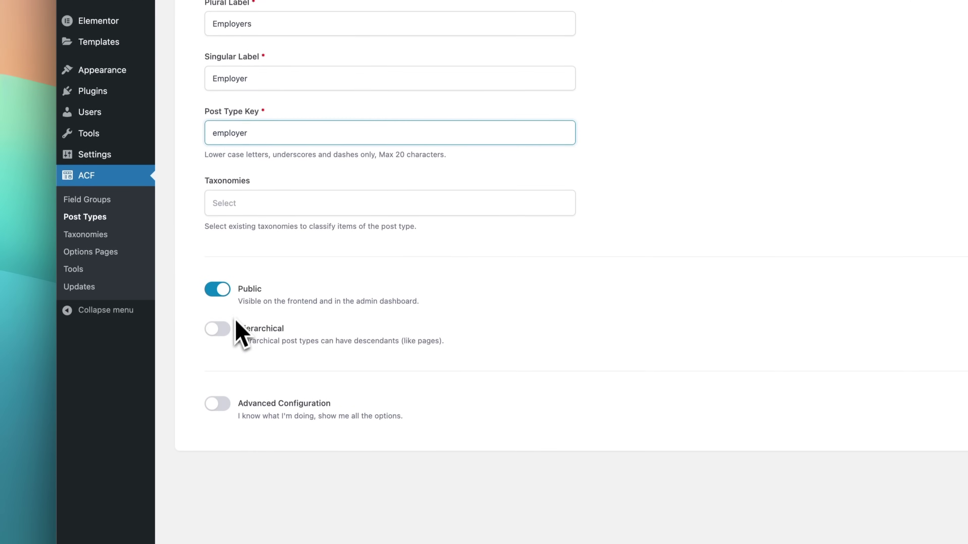
click(228, 328)
click(224, 401)
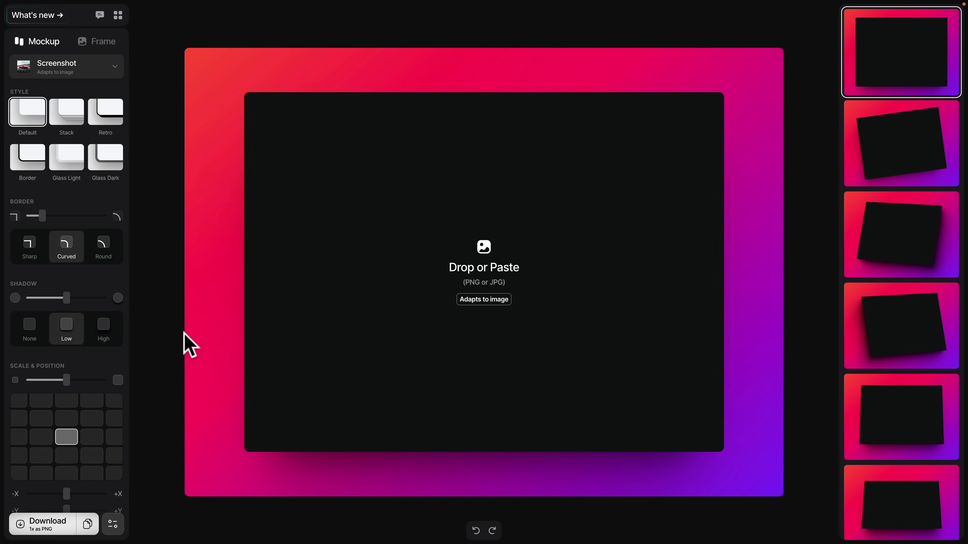
Paste the Learn Bricks screenshot, apply Stack with Glass Dark style, shift it right and tilt it
key(ctrl+v)
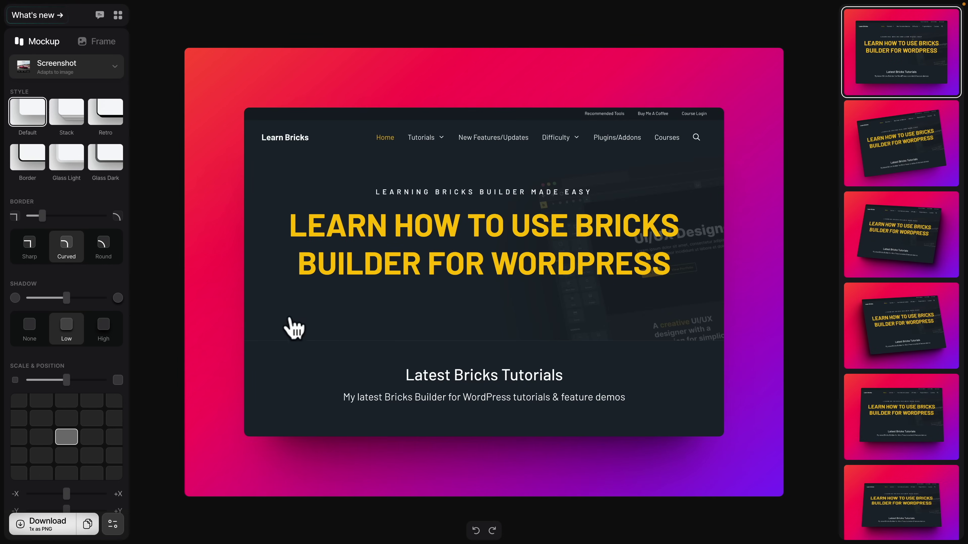
click(63, 116)
click(103, 157)
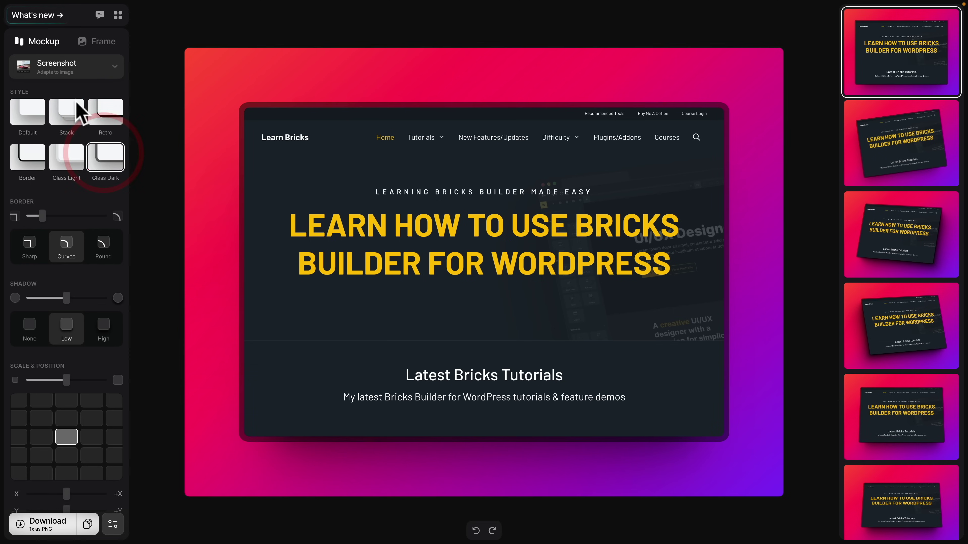
click(92, 437)
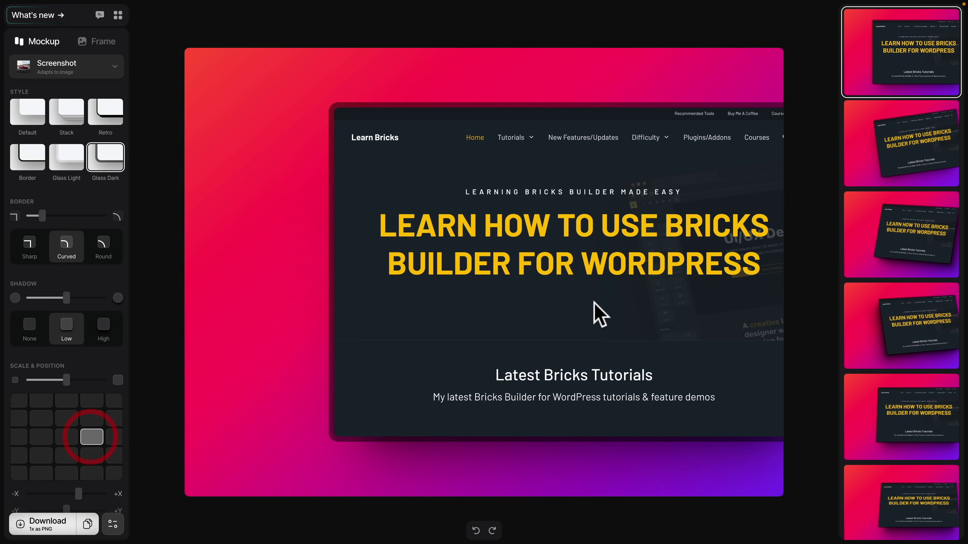
click(915, 312)
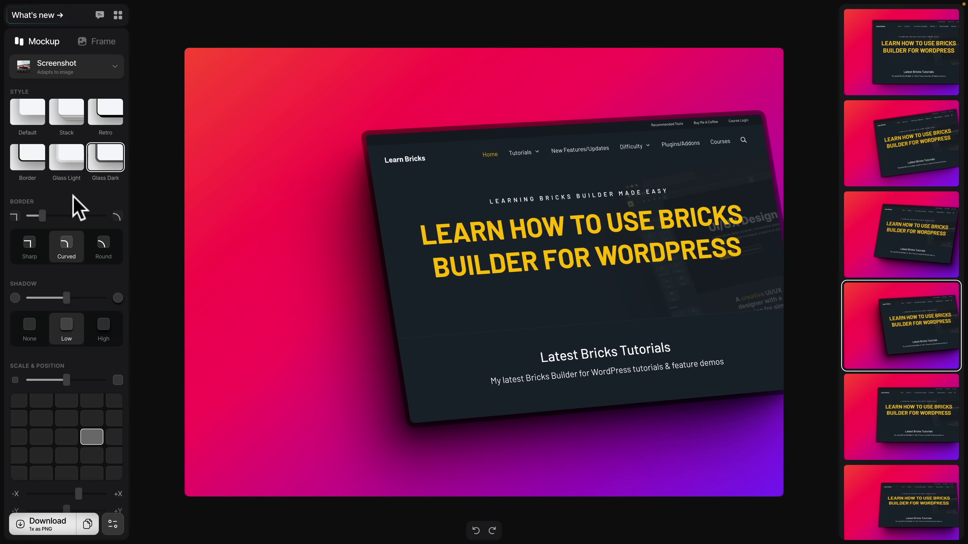
key(Tab)
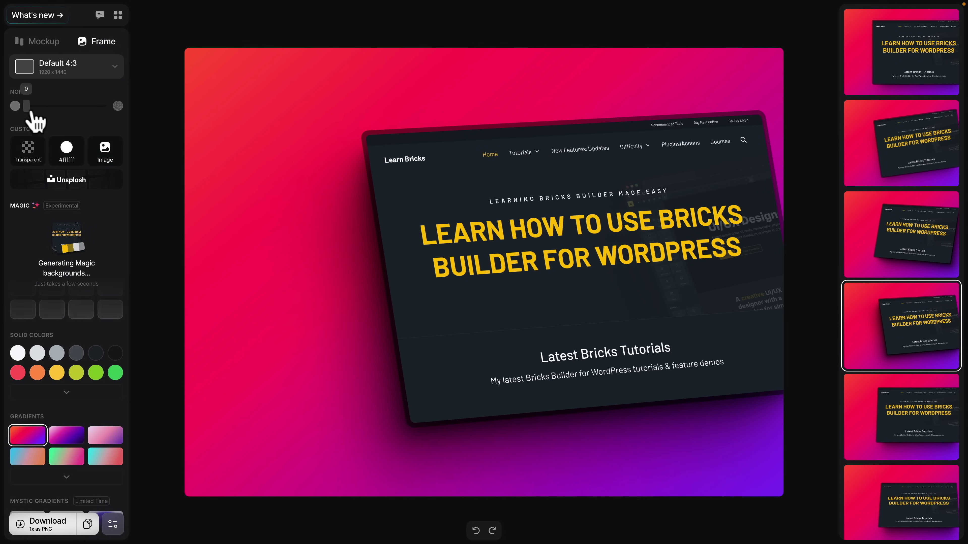
Give the background heavy grain noise and an orange gradient
drag(26, 106, 96, 111)
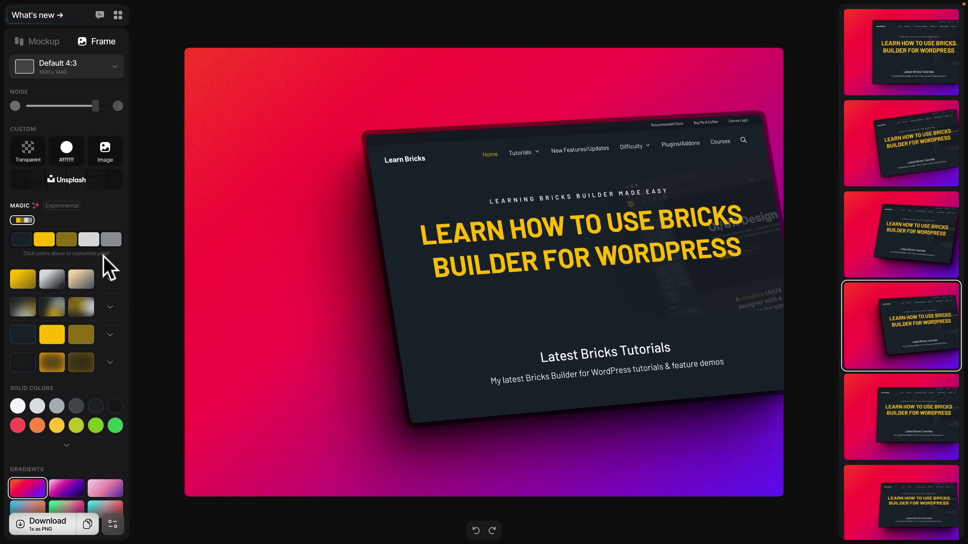
click(64, 447)
scroll(70, 443, down, 3)
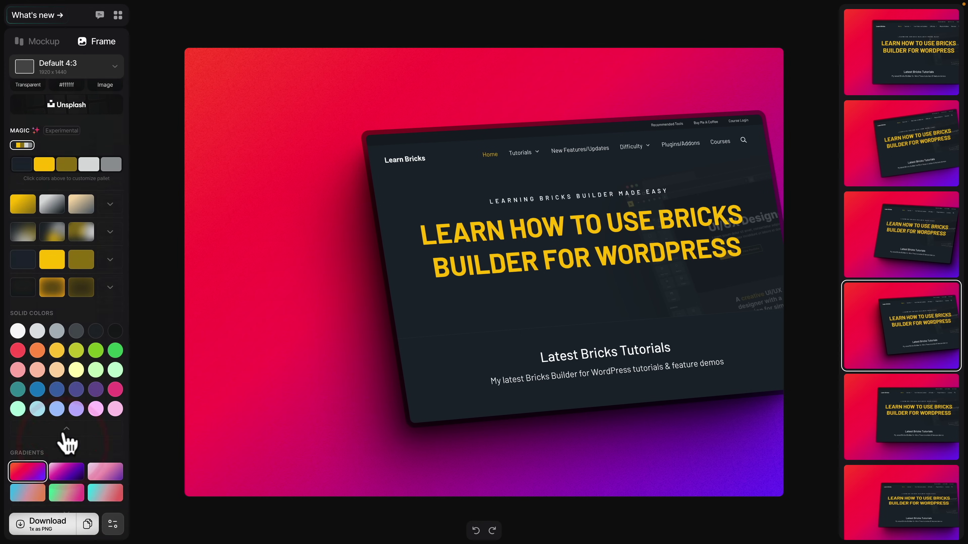
click(17, 319)
scroll(44, 359, down, 4)
click(66, 320)
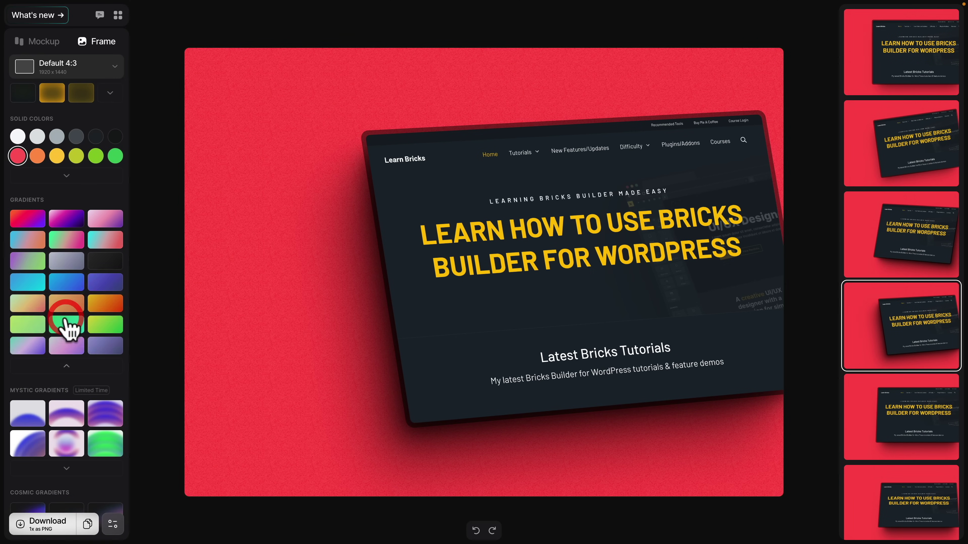
click(105, 305)
scroll(98, 340, down, 10)
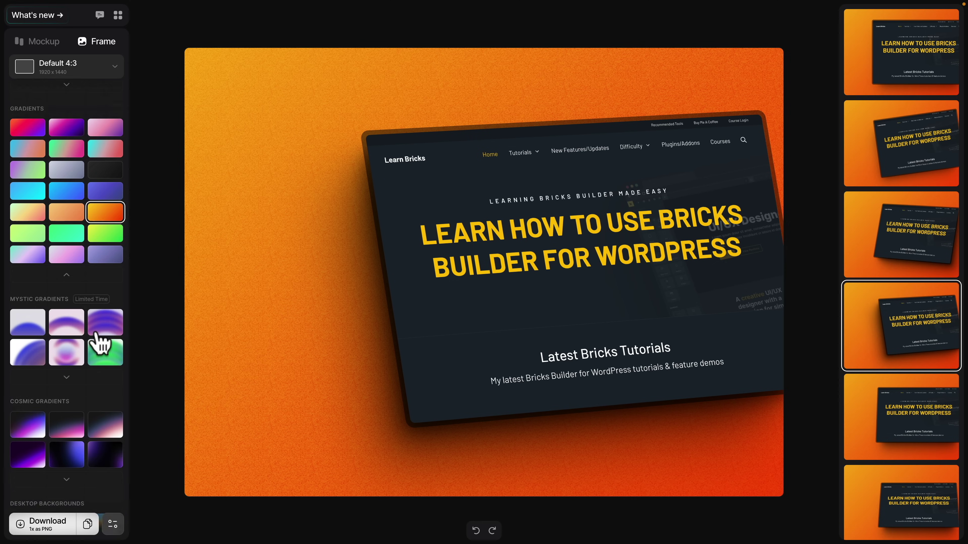
scroll(98, 340, up, 10)
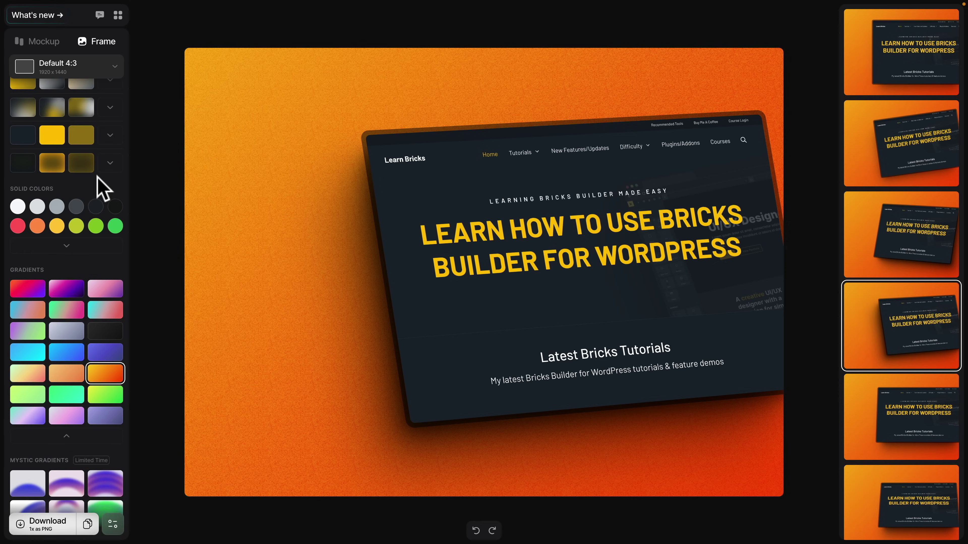
Change the frame size from 4:3 to Default 16:9 (1920×1080)
click(79, 61)
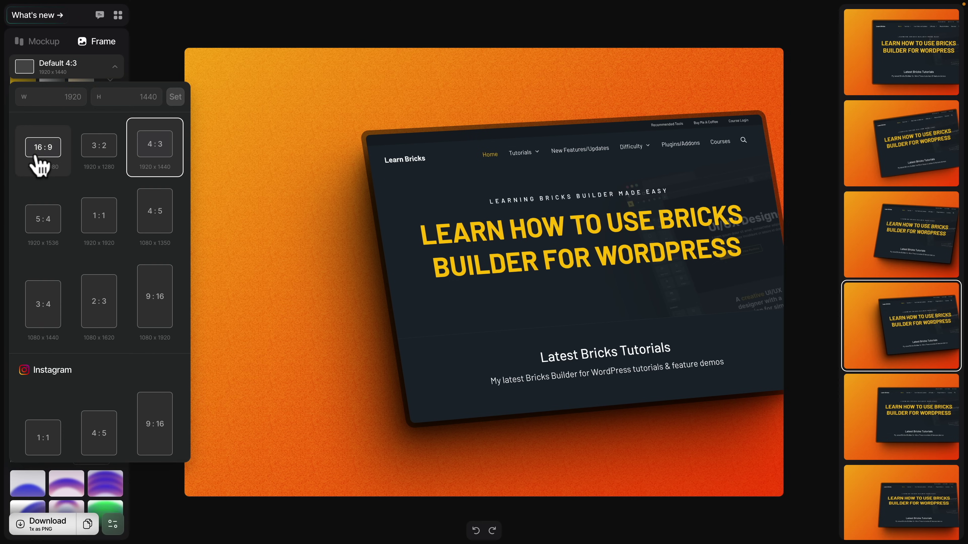
click(38, 157)
click(36, 69)
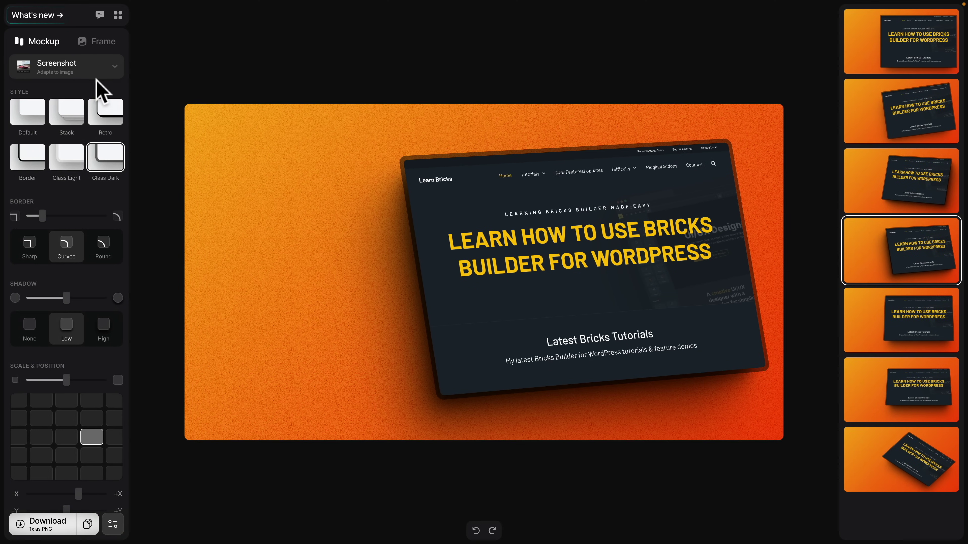
Frame the screenshot in a midnight Macbook Air M2 laptop mockup
click(114, 67)
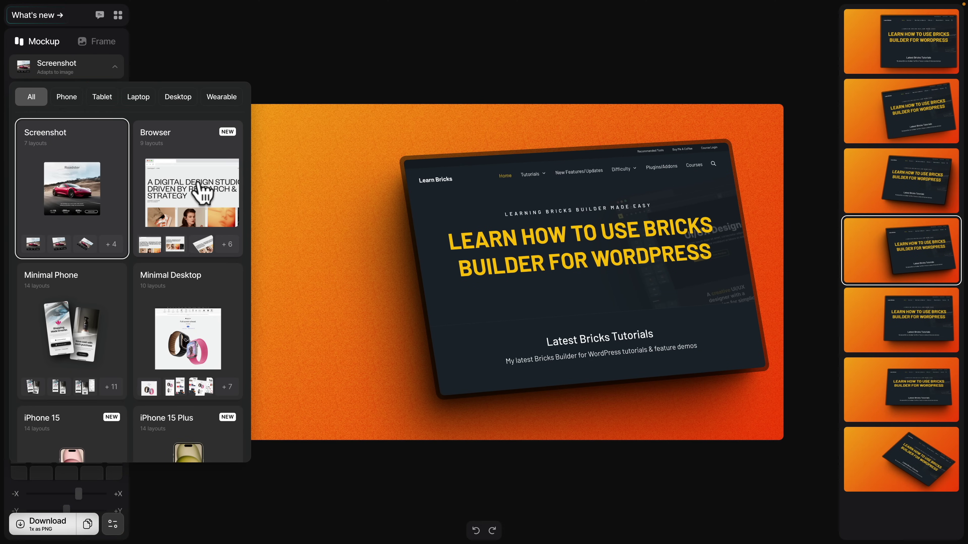
click(202, 190)
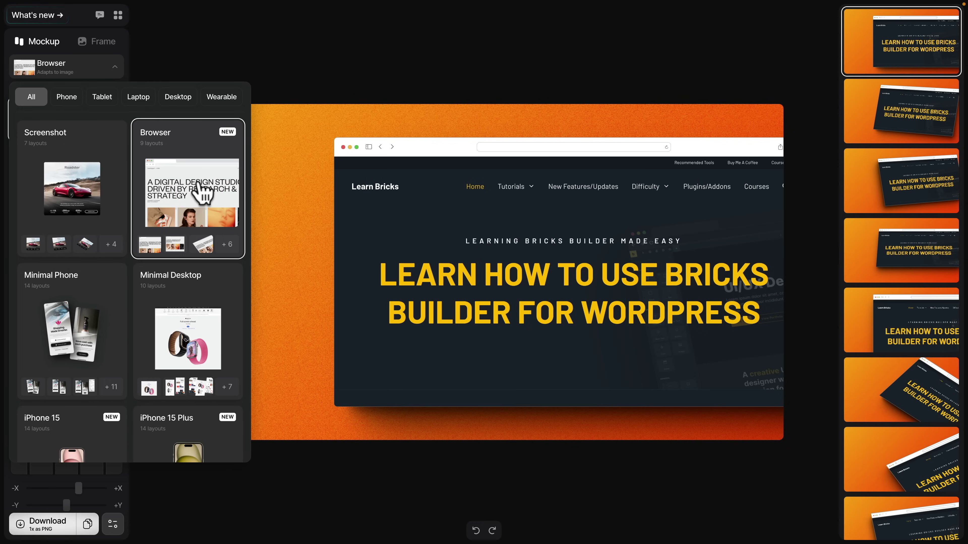
click(101, 97)
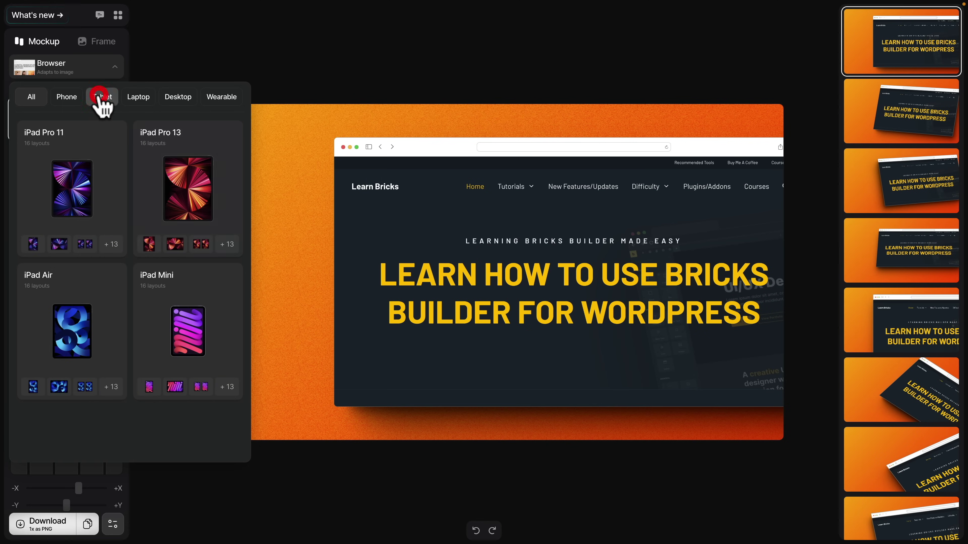
click(140, 97)
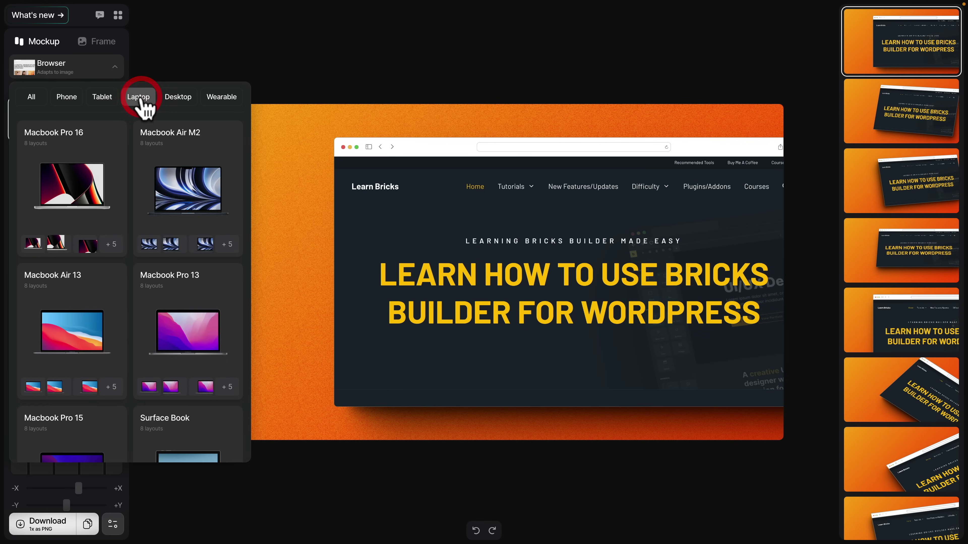
click(189, 187)
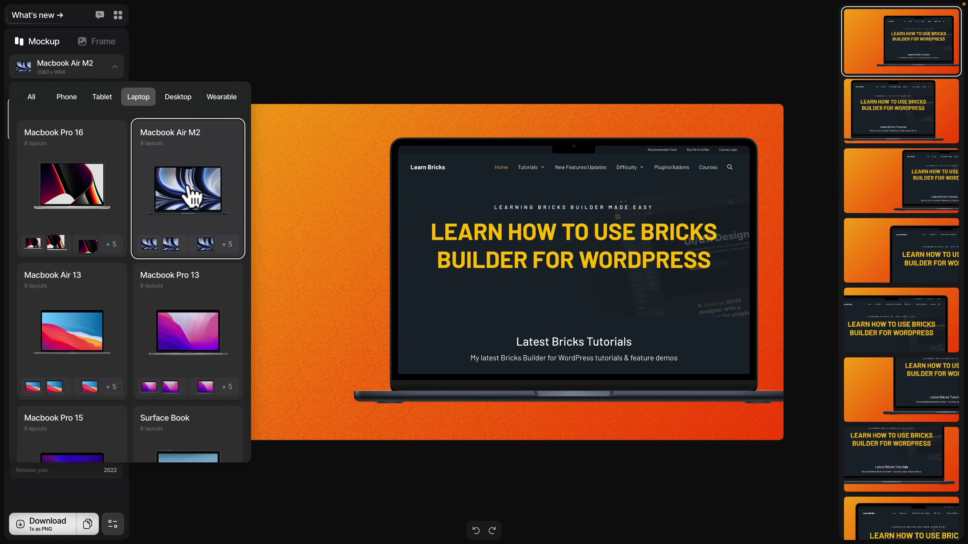
Use the zoomed-in close-up laptop layout and nudge the mockup slightly down
click(924, 461)
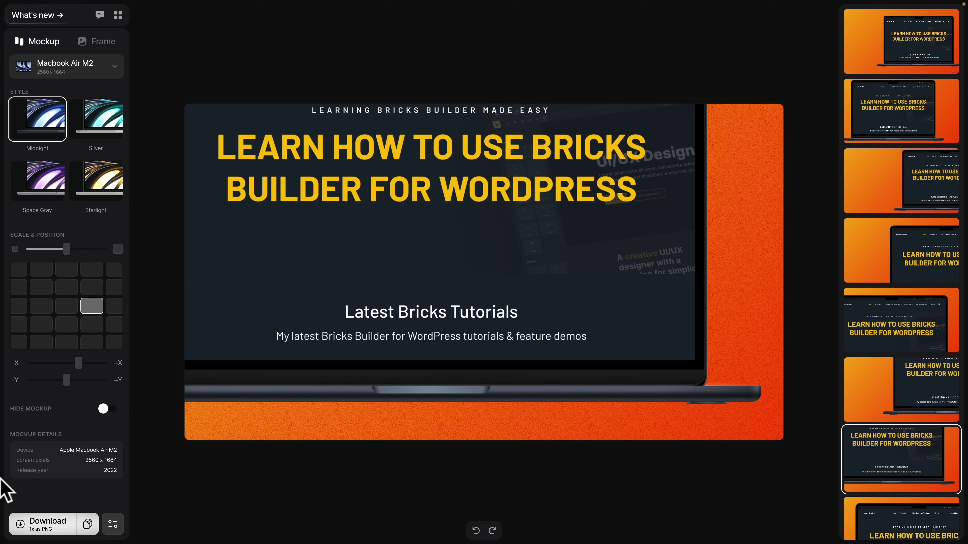
mouse_move(70, 389)
mouse_down()
mouse_move(51, 388)
mouse_move(76, 381)
mouse_up()
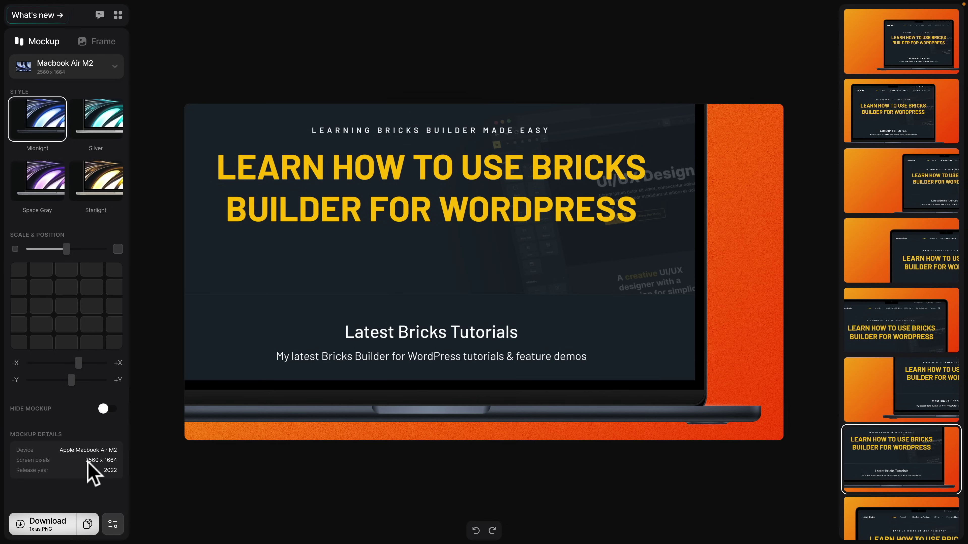
click(114, 525)
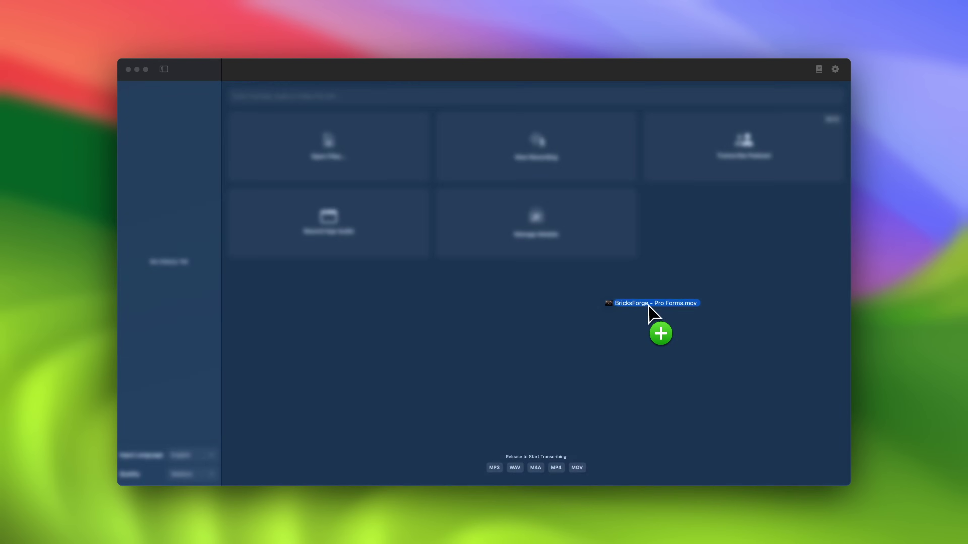
Load BricksForge - Pro Forms.mov into MacWhisper and compare the Transcript and Segments views
drag(652, 309, 647, 305)
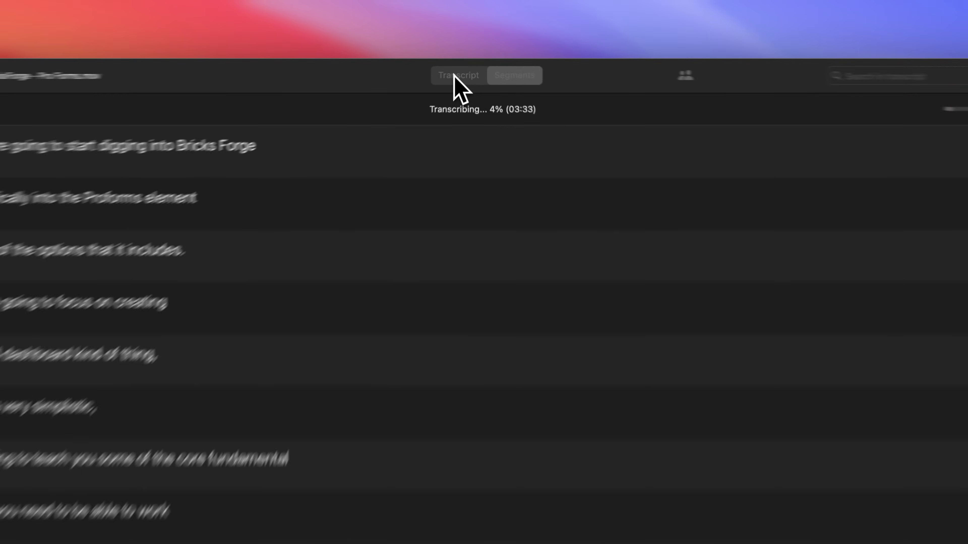
click(469, 68)
click(500, 70)
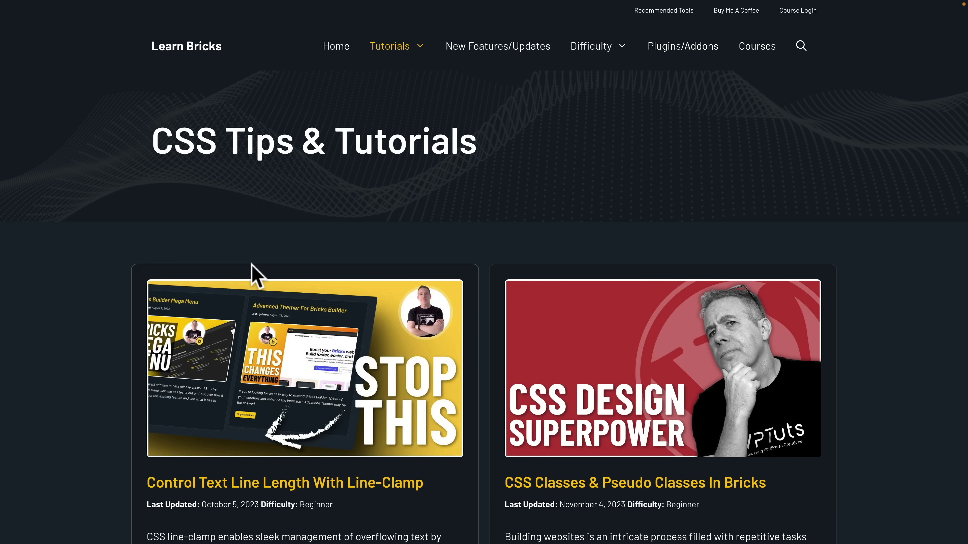
Scroll through the Line-Clamp article's video and CSS examples clamping paragraphs to 3 lines
scroll(104, 453, down, 3)
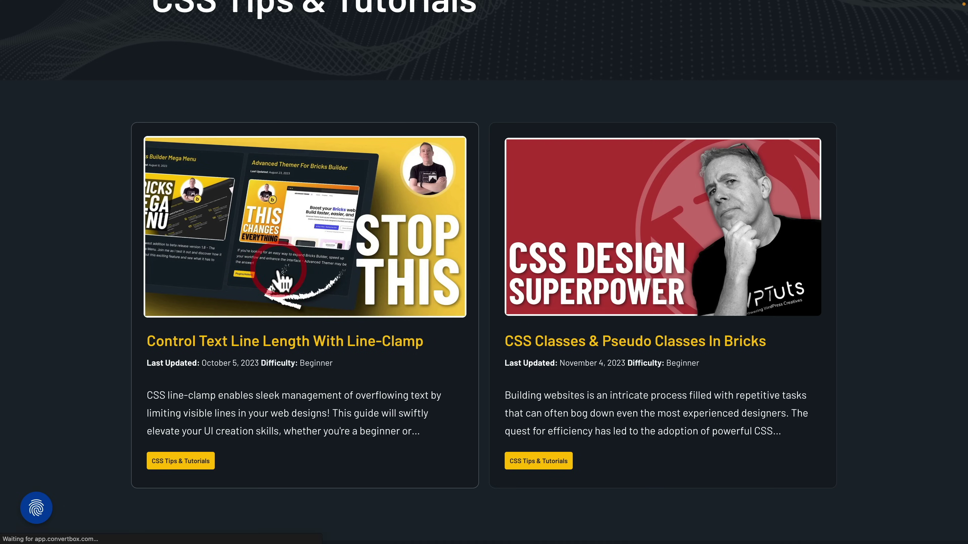
scroll(149, 384, down, 8)
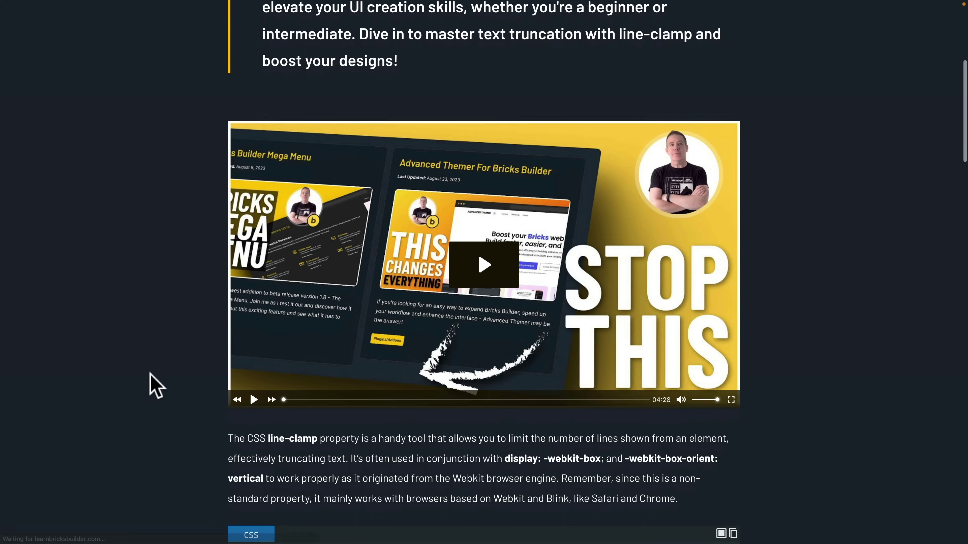
scroll(154, 385, down, 6)
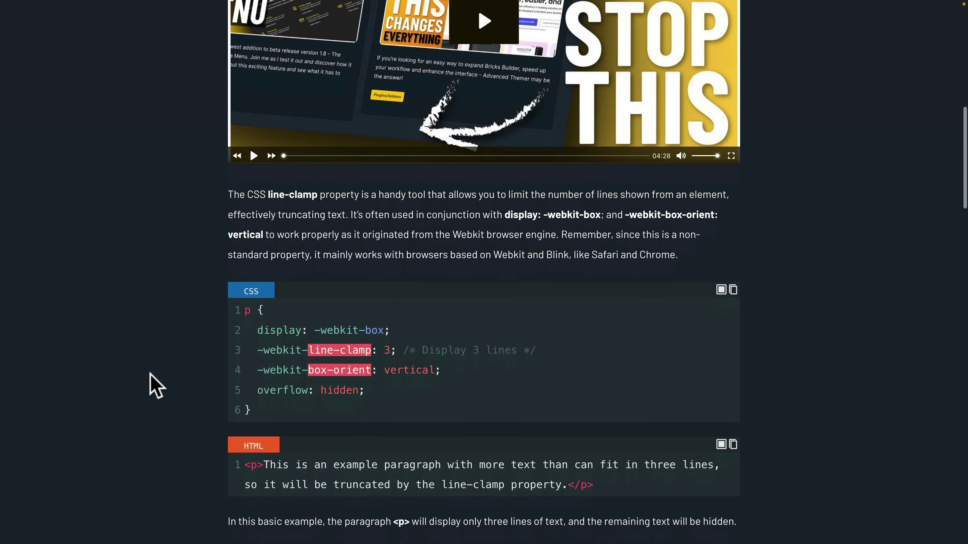
scroll(149, 384, down, 2)
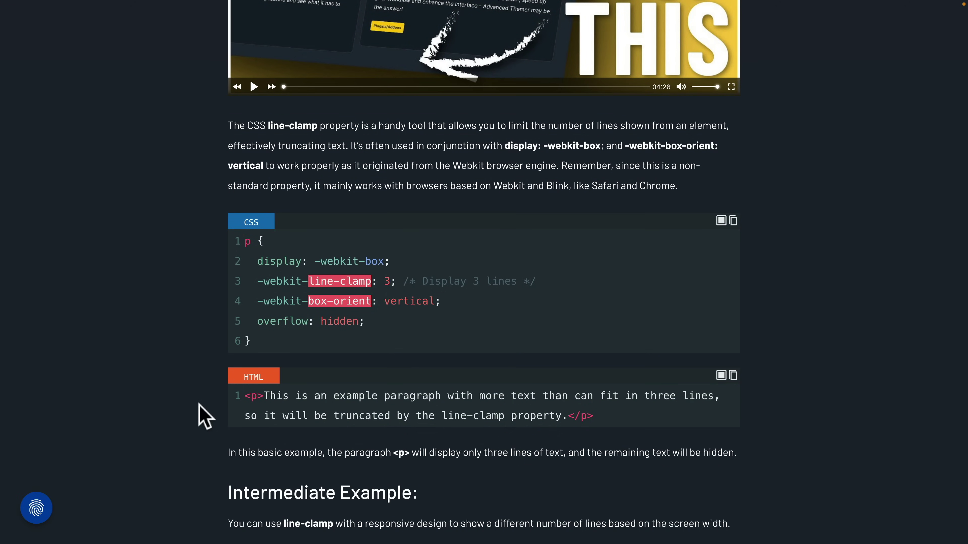
scroll(202, 416, down, 5)
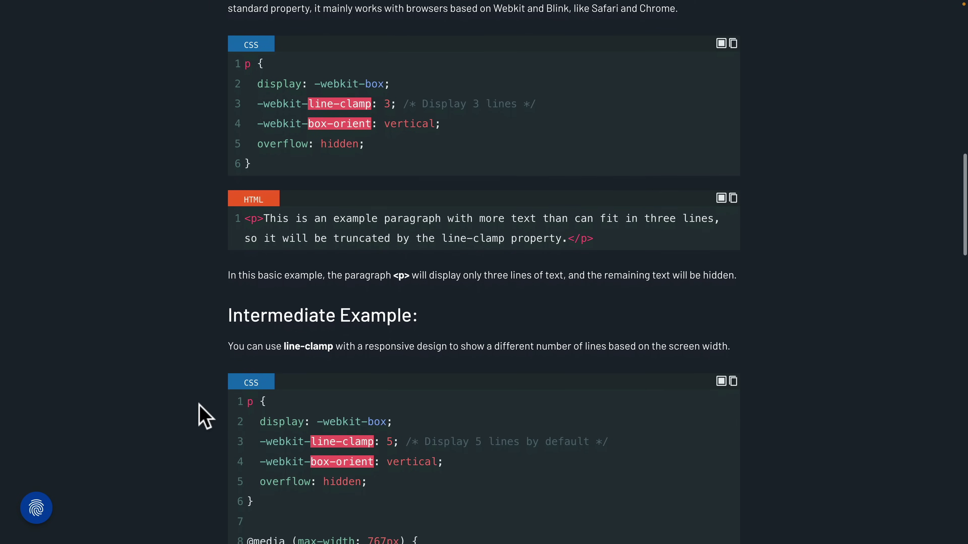
scroll(202, 416, down, 15)
scroll(202, 416, down, 7)
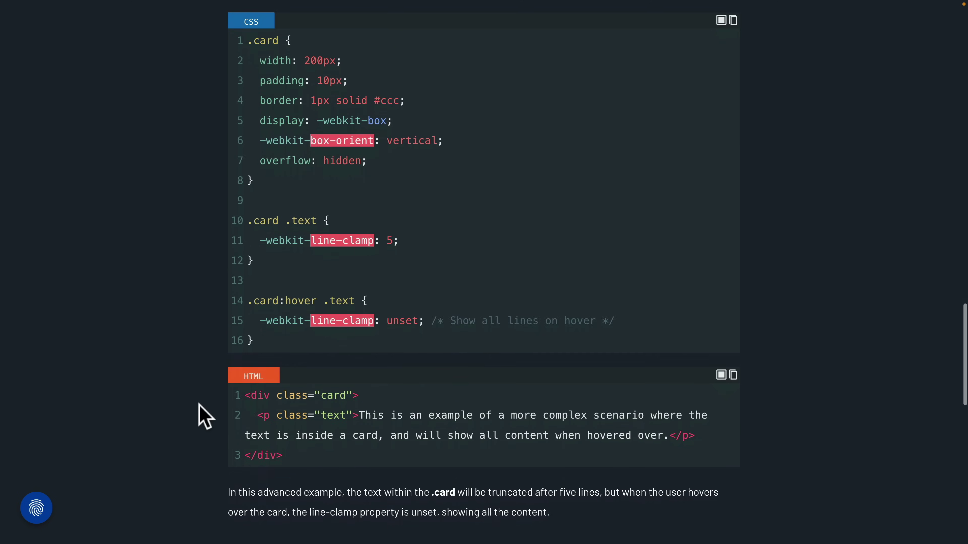
scroll(202, 416, up, 20)
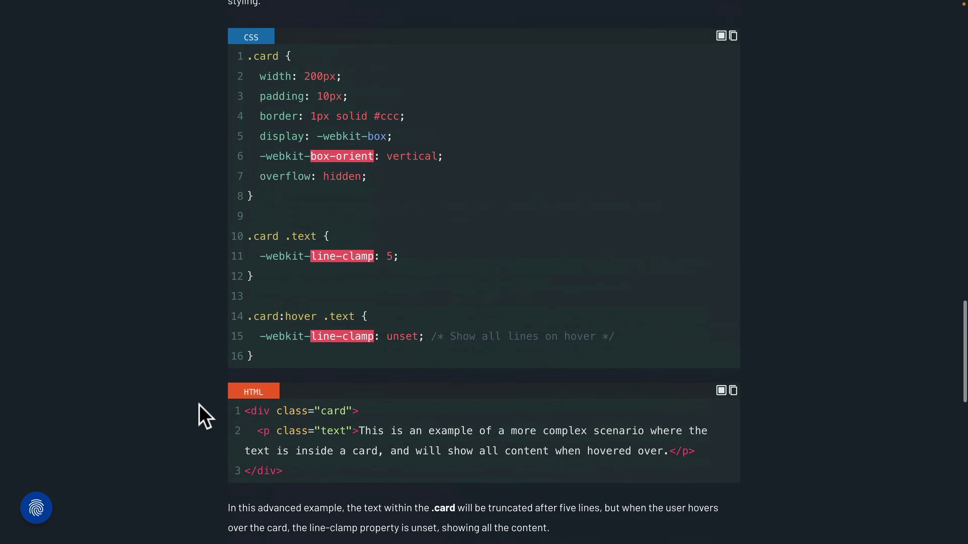
scroll(199, 405, up, 6)
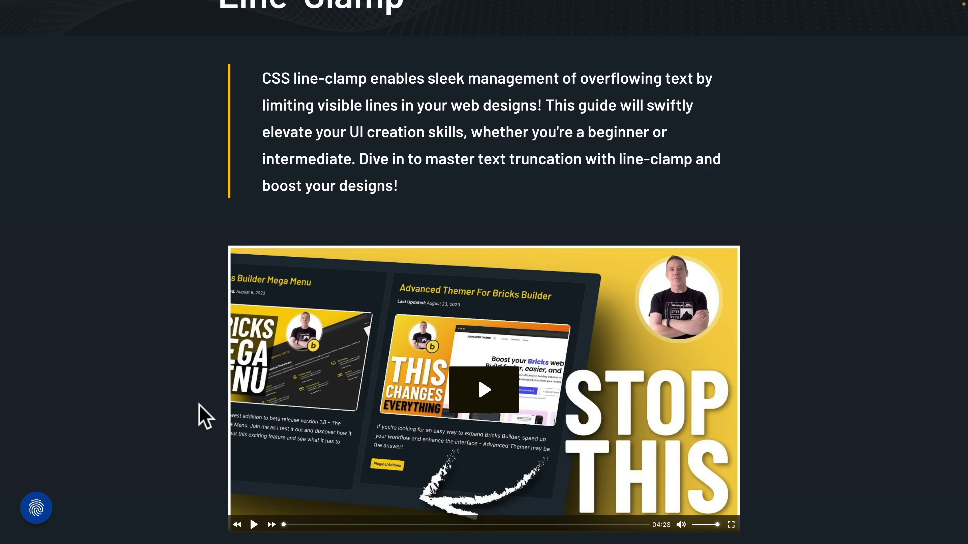
scroll(202, 416, down, 5)
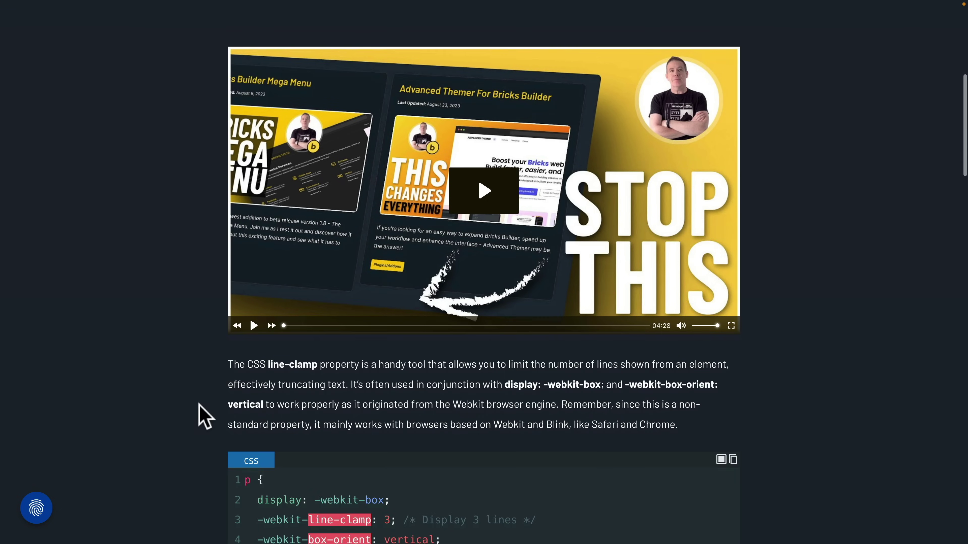
scroll(202, 416, down, 4)
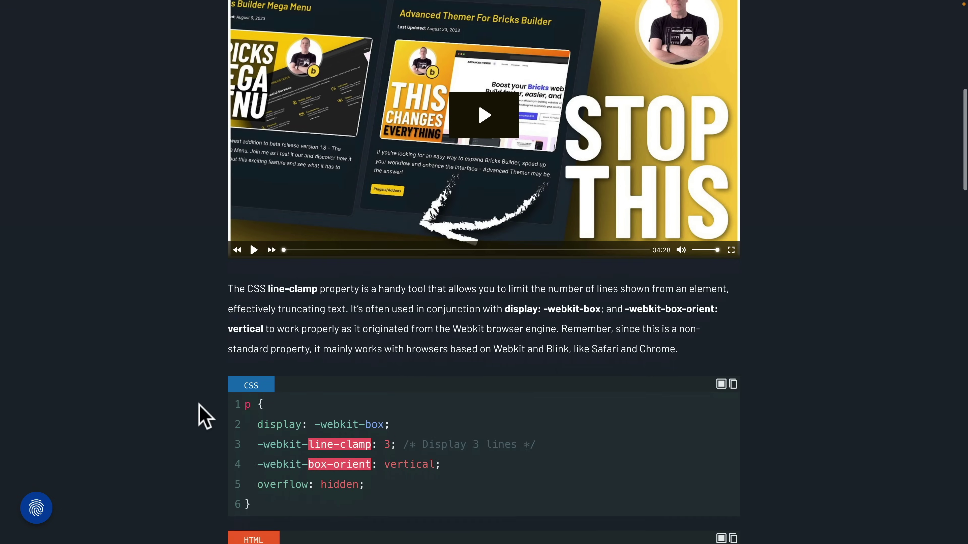